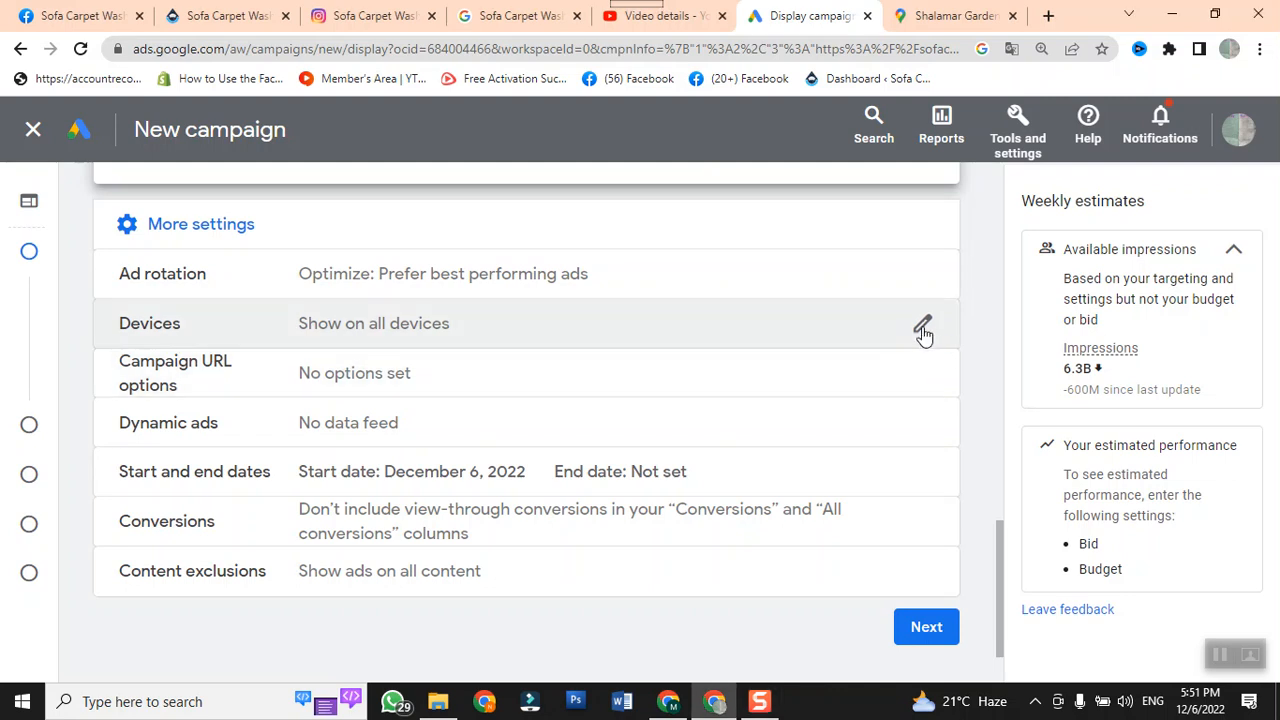
Open the campaign's device settings, check the specific device targeting options, and keep the ads showing on all devices
left_click(923, 327)
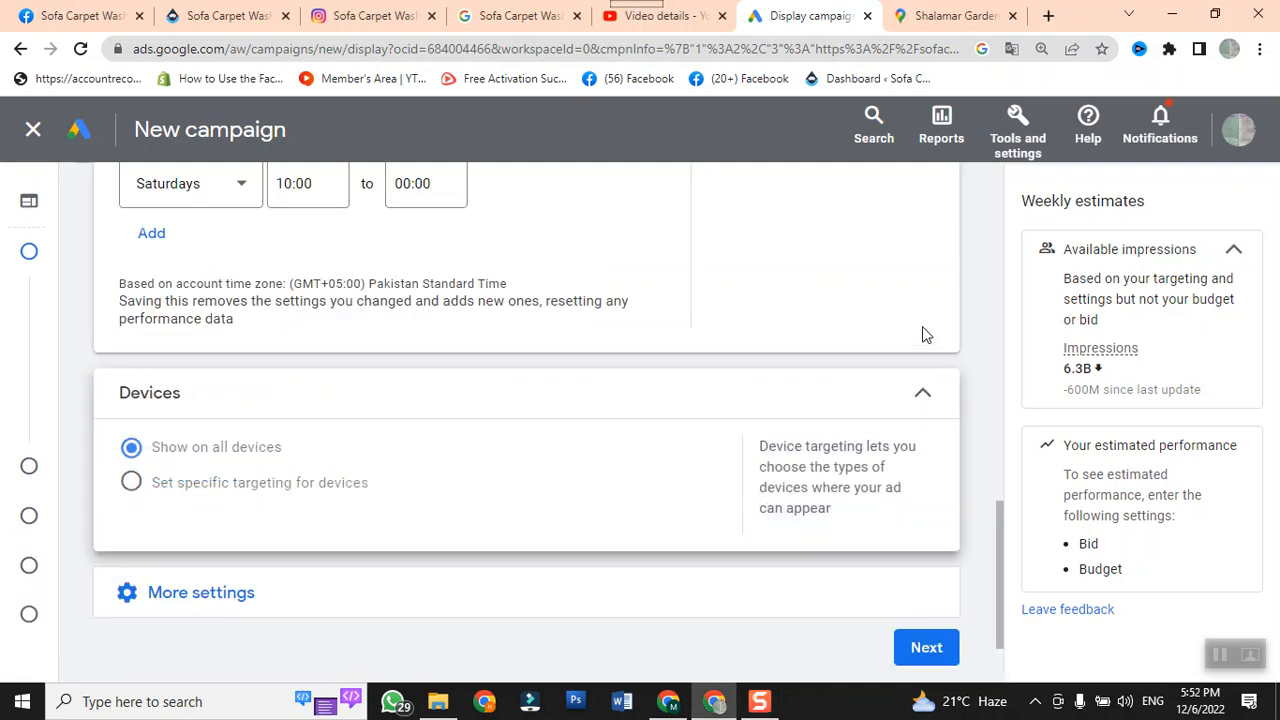
scroll(626, 394, "up", 2)
scroll(626, 394, "down", 3)
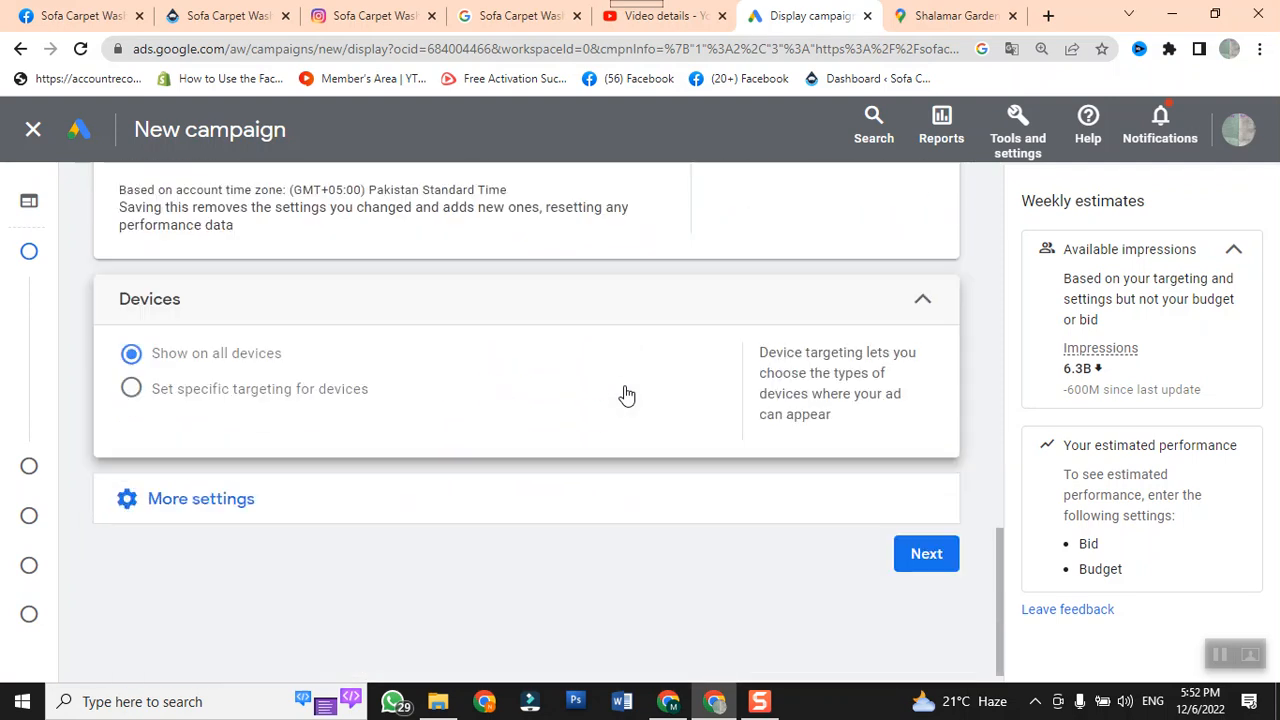
left_click(134, 392)
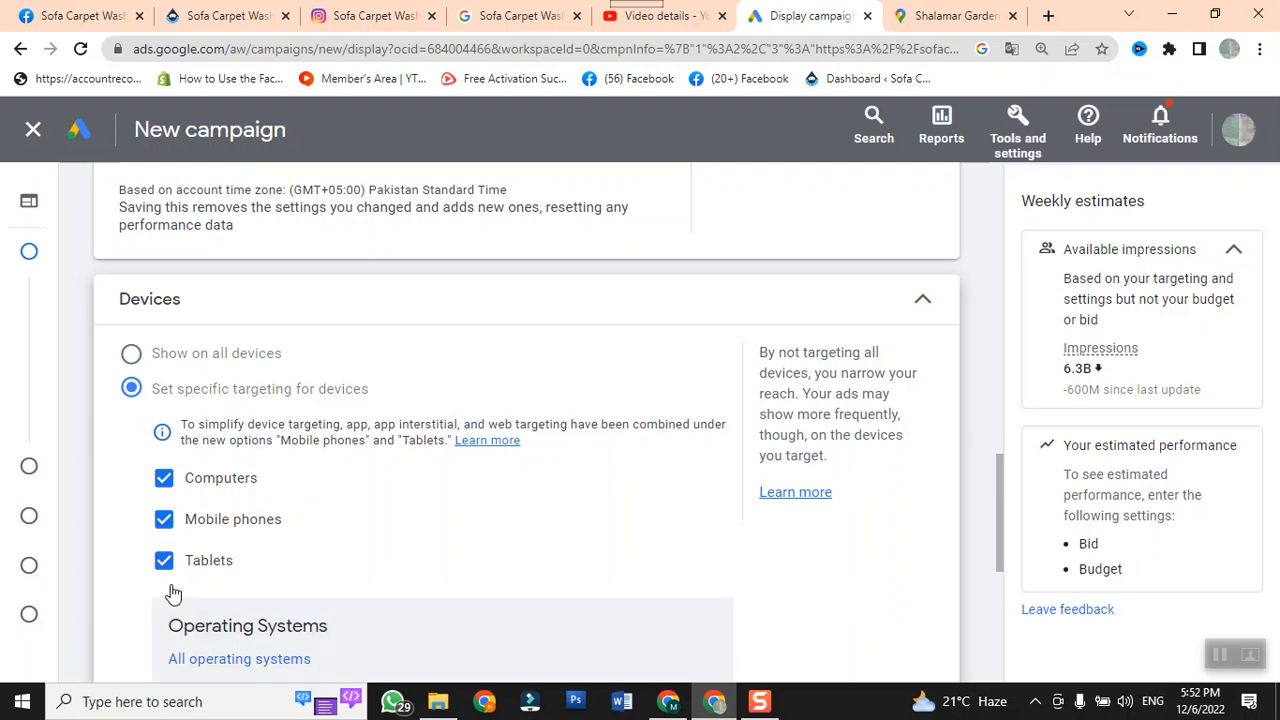
left_click(131, 356)
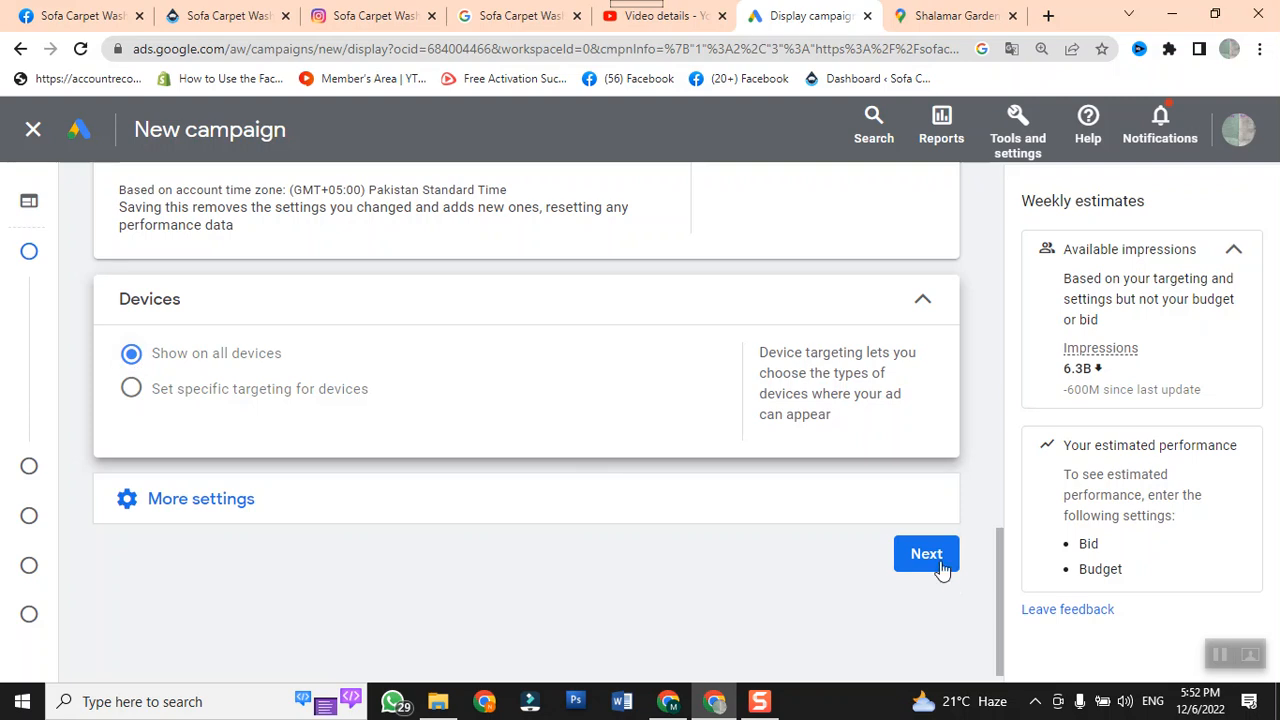
Review the remaining additional campaign settings and continue to the budget and bidding stage
left_click(122, 507)
scroll(350, 505, "down", 1)
scroll(357, 503, "down", 2)
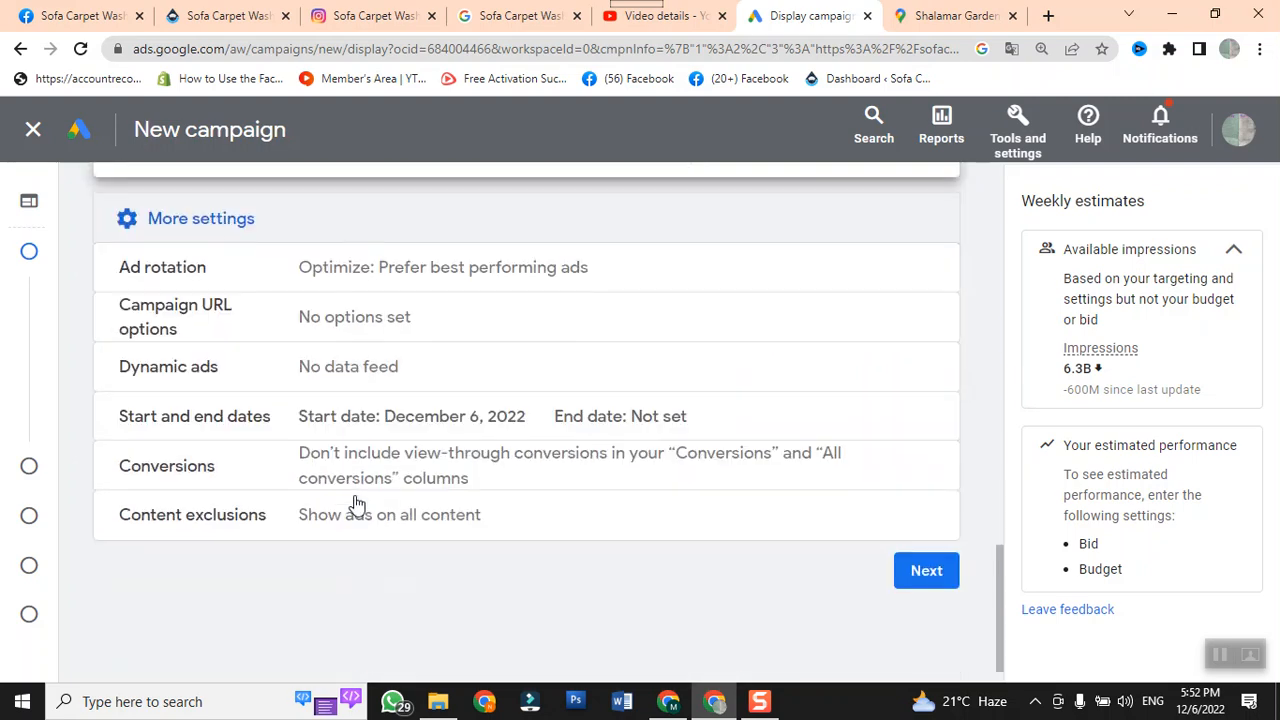
left_click(941, 573)
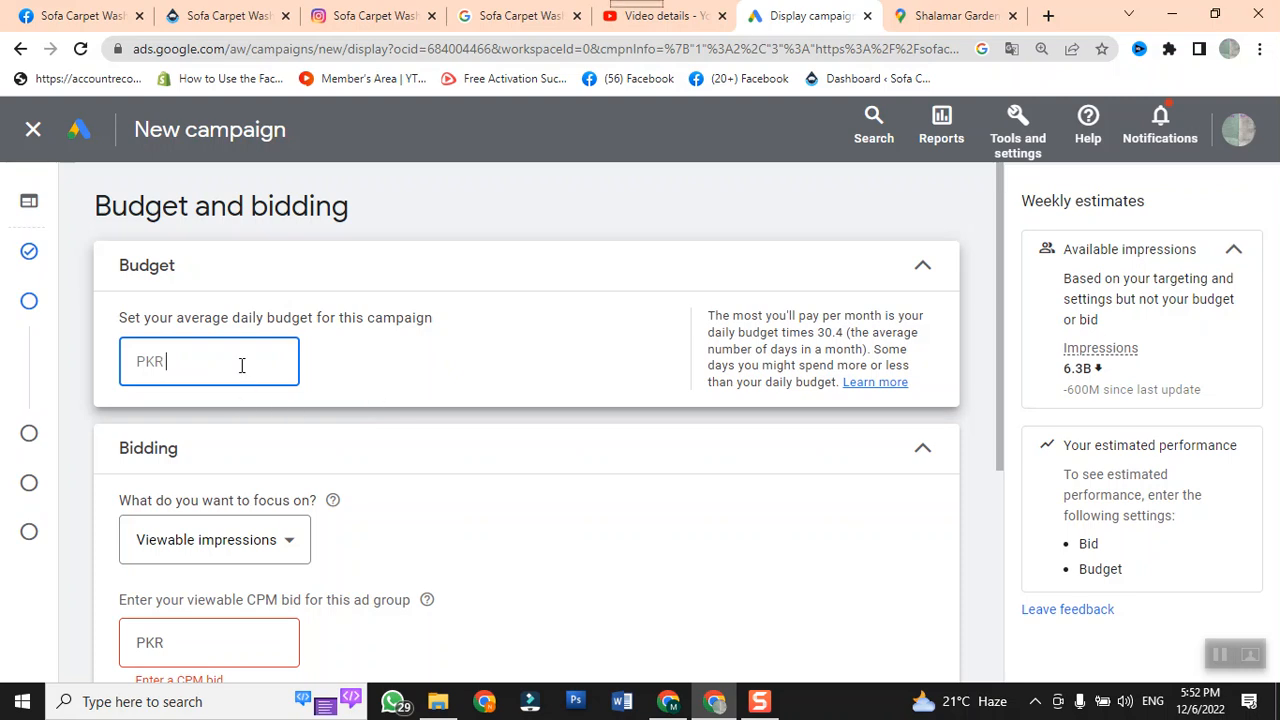
Set the campaign's average daily budget to PKR 600
type("400")
key("BackSpace")
key("BackSpace")
key("BackSpace")
type("600")
left_click(547, 512)
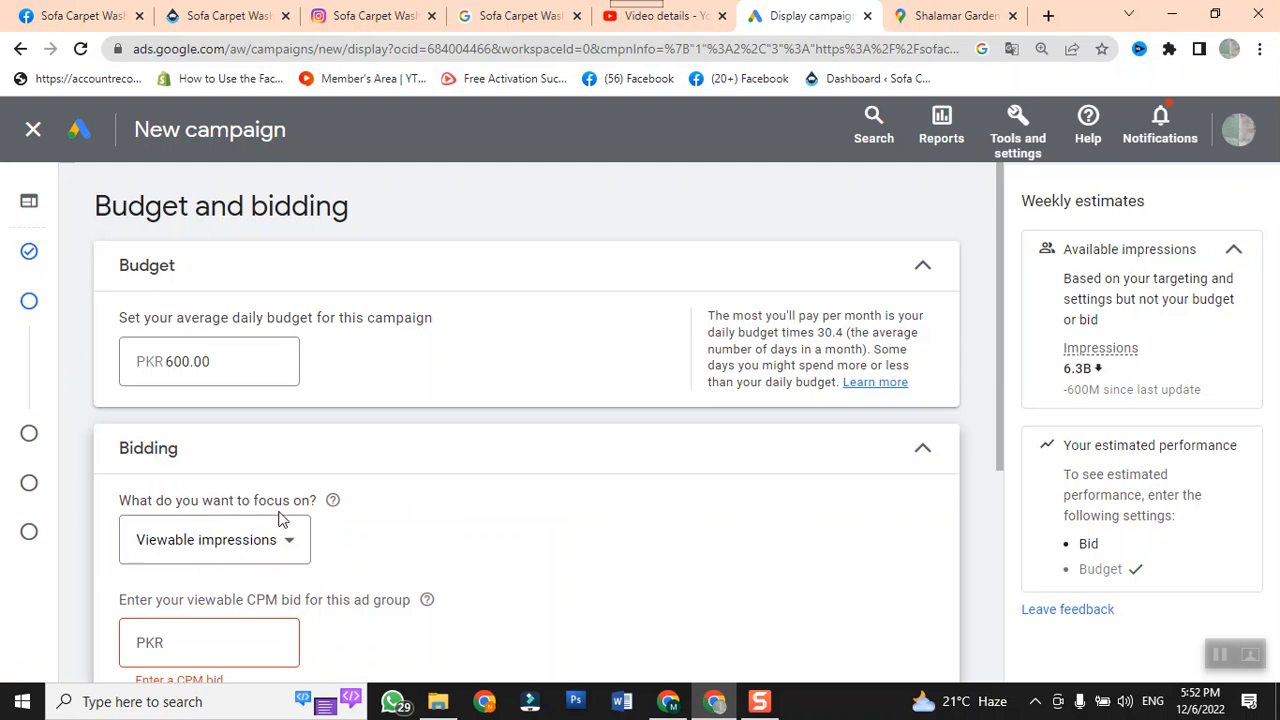
Choose Viewable impressions as the bidding focus
left_click(291, 552)
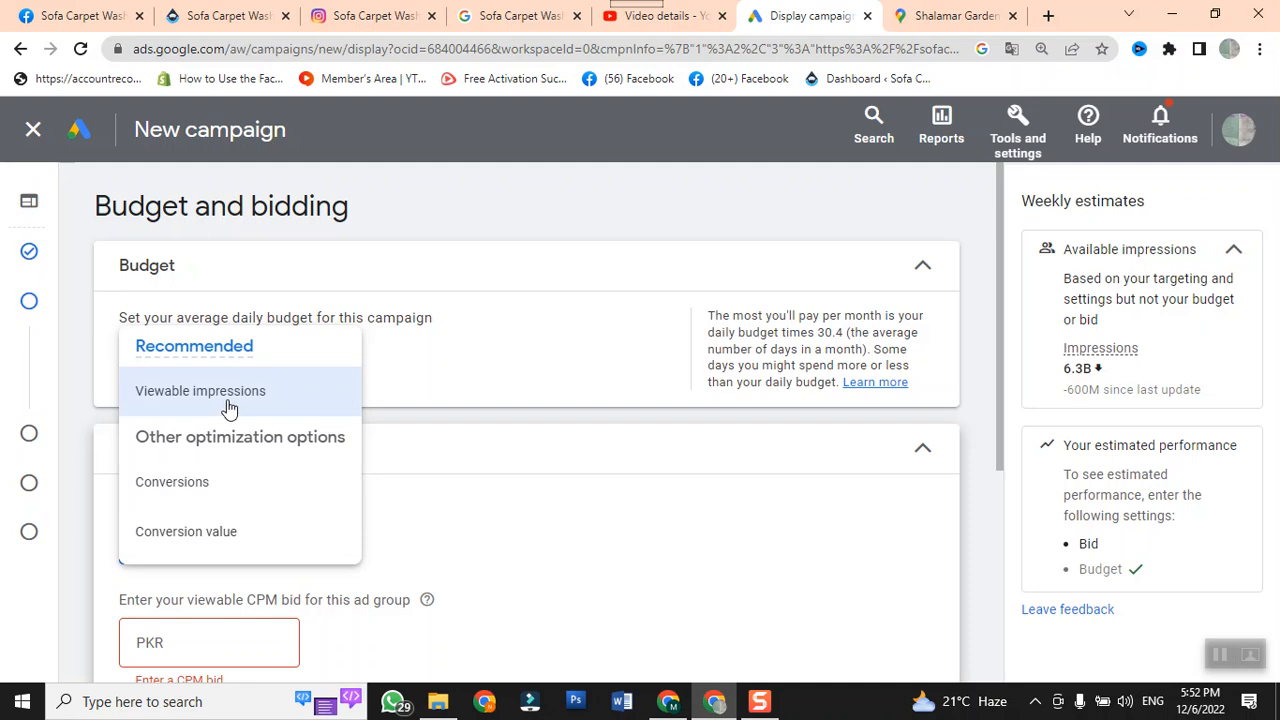
mouse_move(228, 407)
left_click(206, 402)
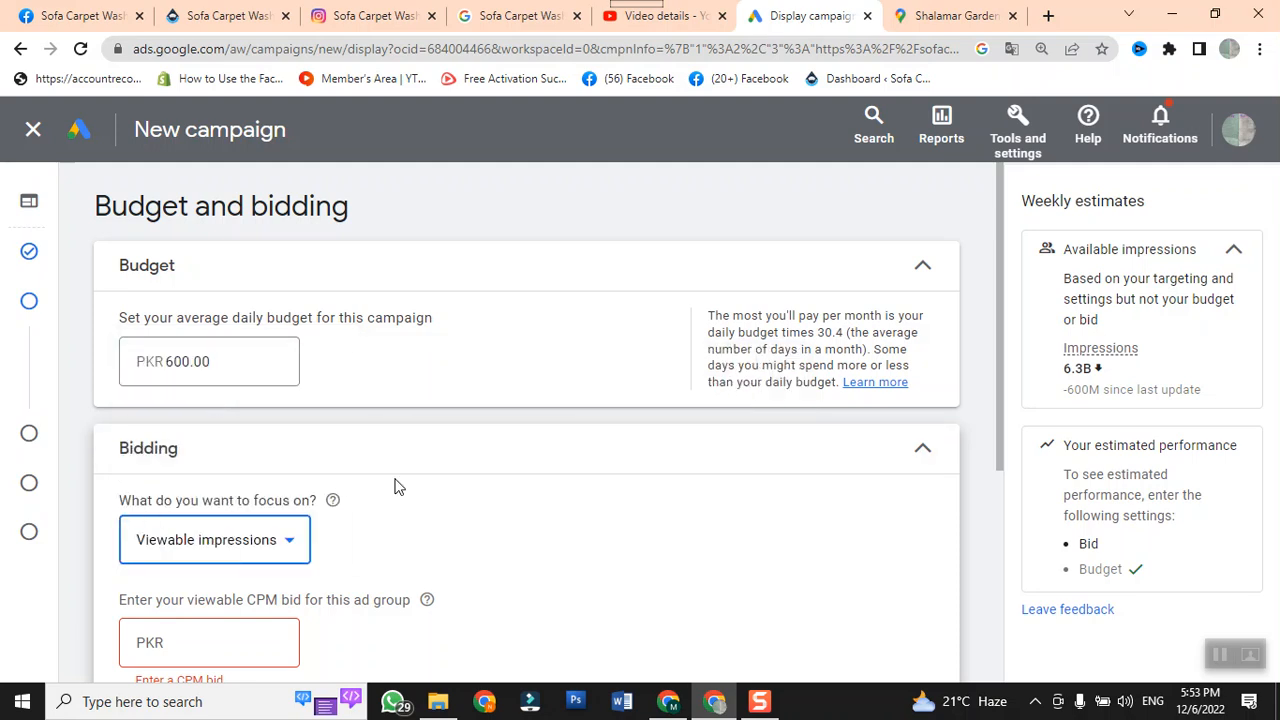
Set the ad group's viewable CPM bid to PKR 12 and continue to the targeting stage
scroll(398, 486, "down", 1)
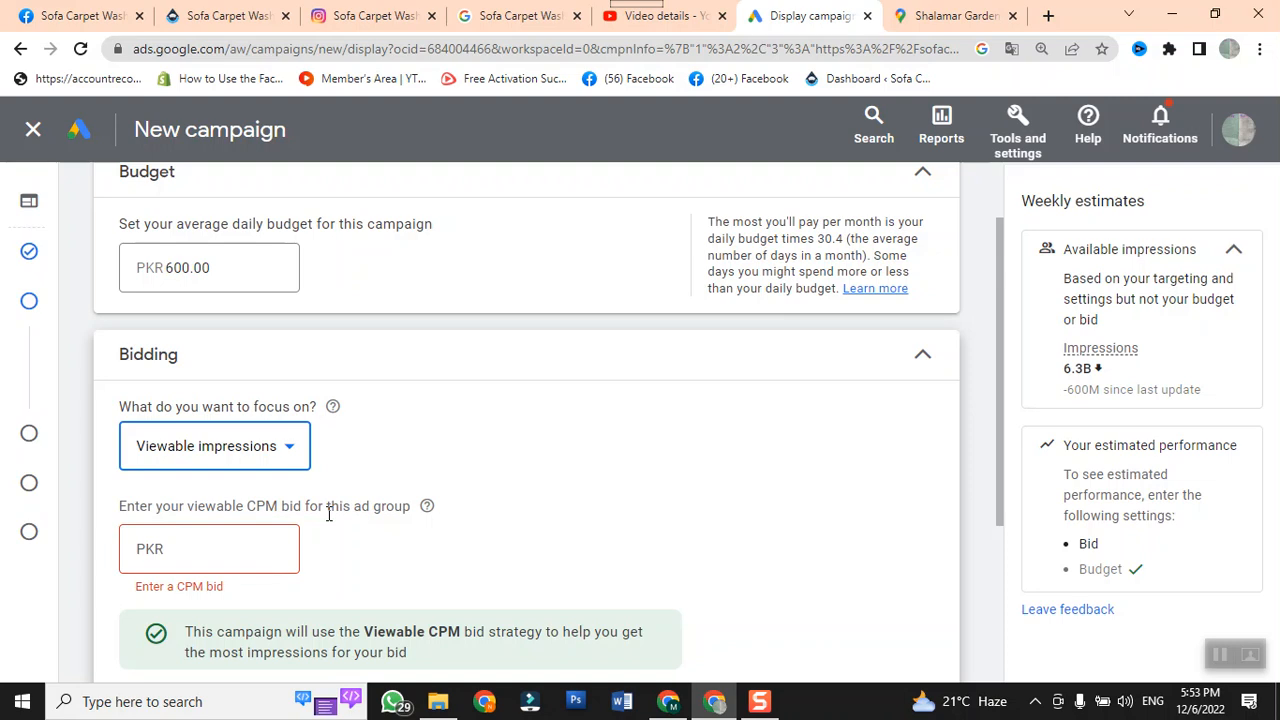
left_click(267, 546)
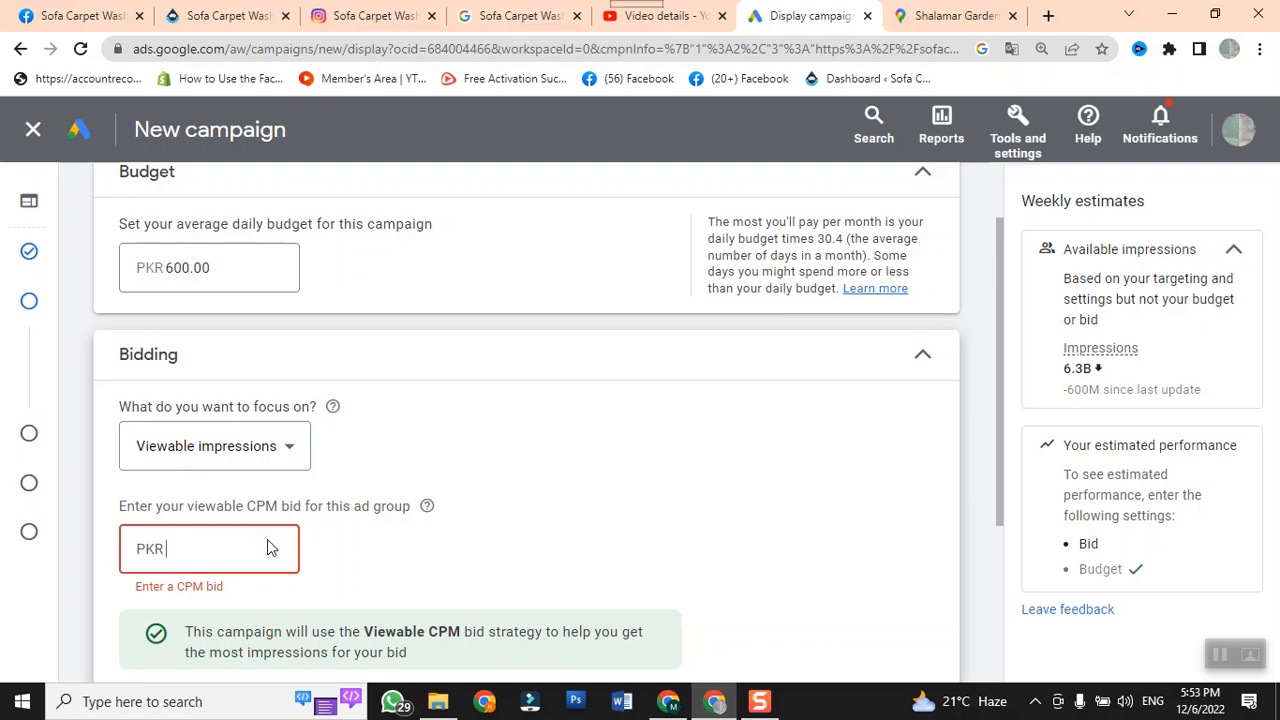
type("12")
left_click(473, 566)
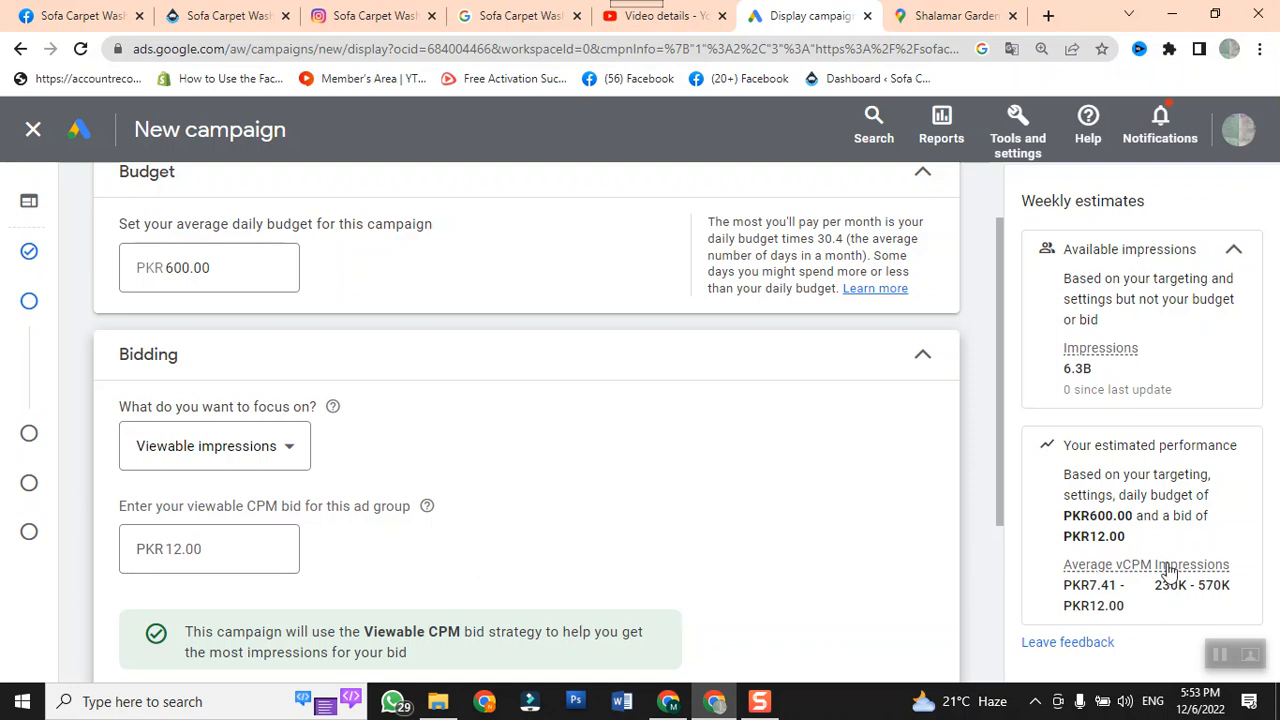
mouse_move(1168, 570)
scroll(730, 539, "down", 3)
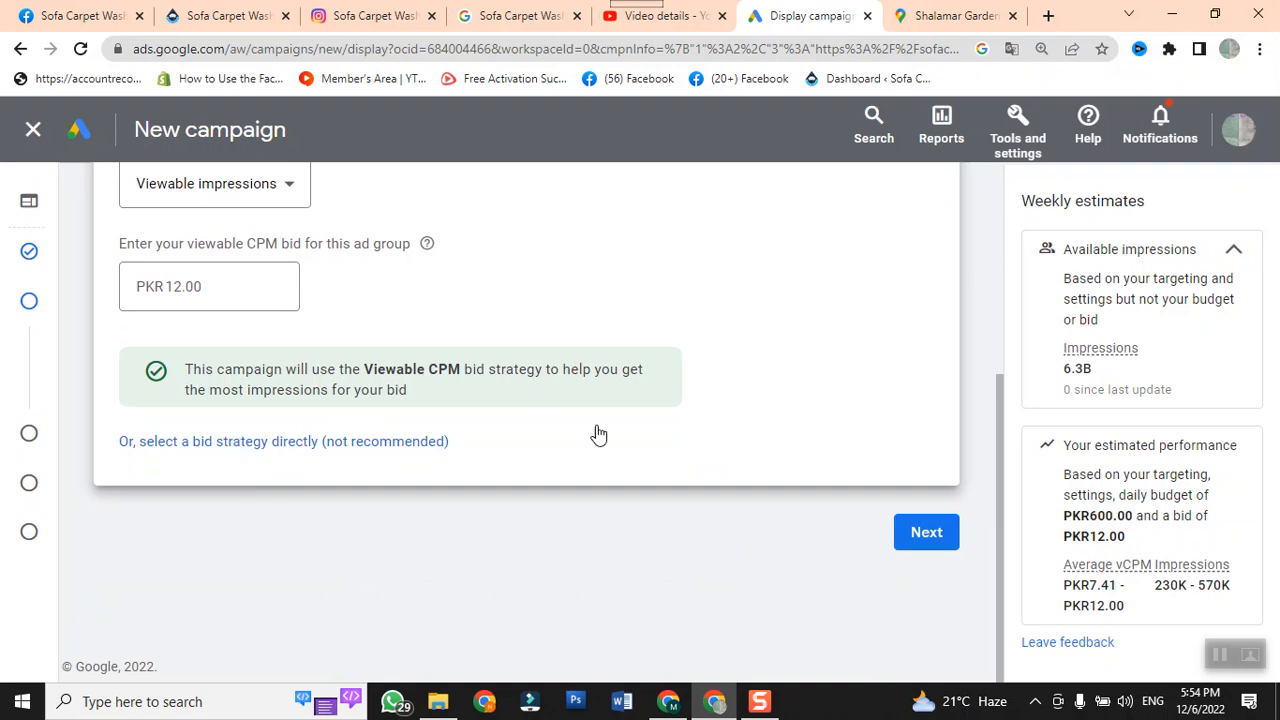
left_click(928, 535)
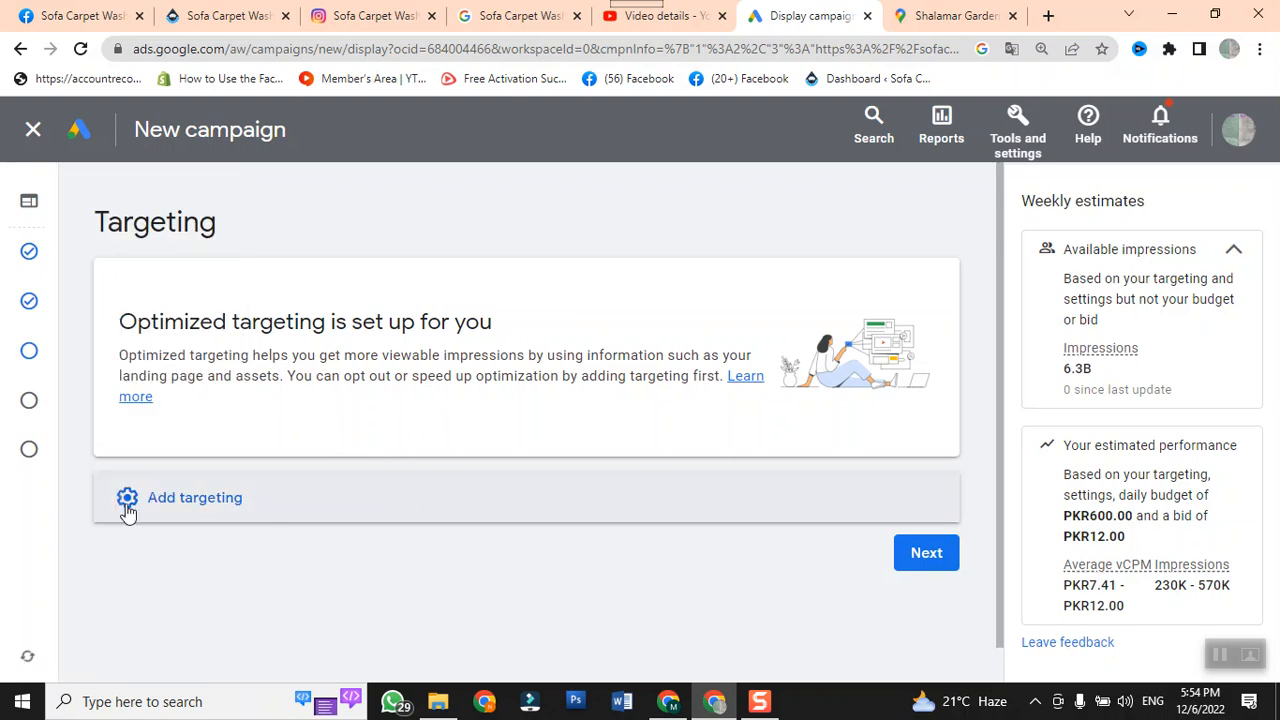
Review the available targeting types and add Topics targeting to the campaign
left_click(127, 511)
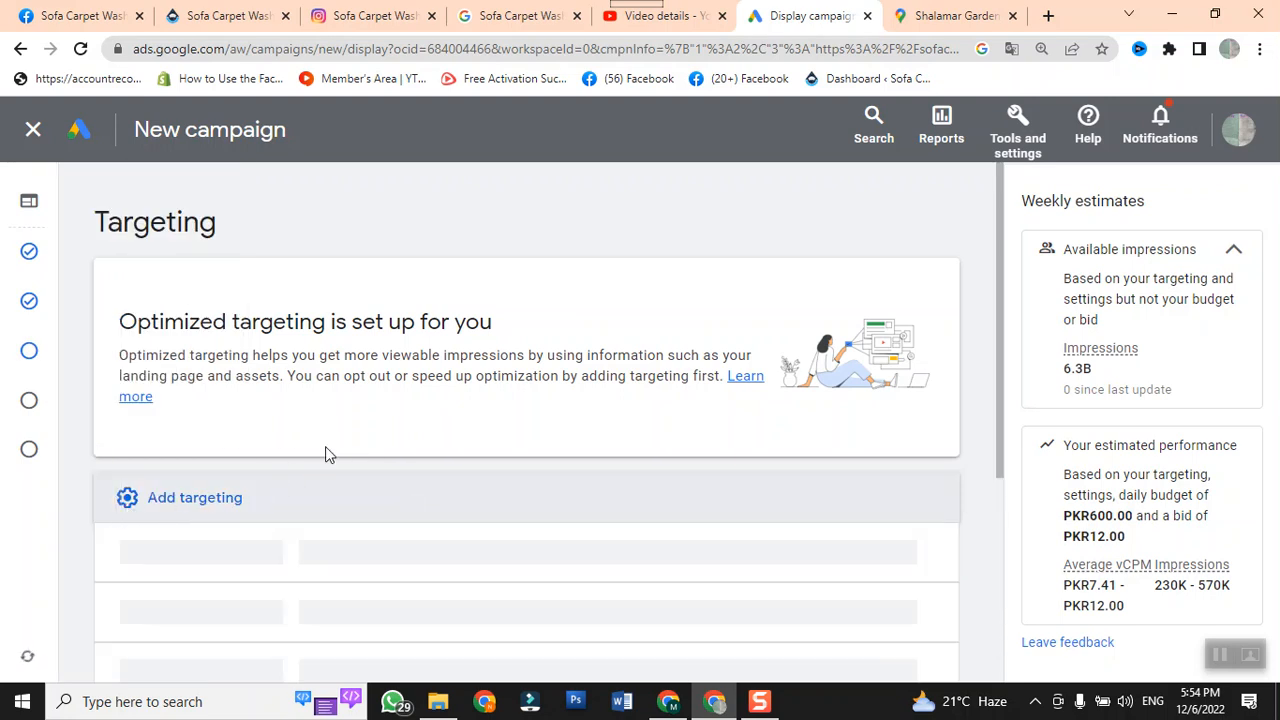
scroll(335, 451, "down", 1)
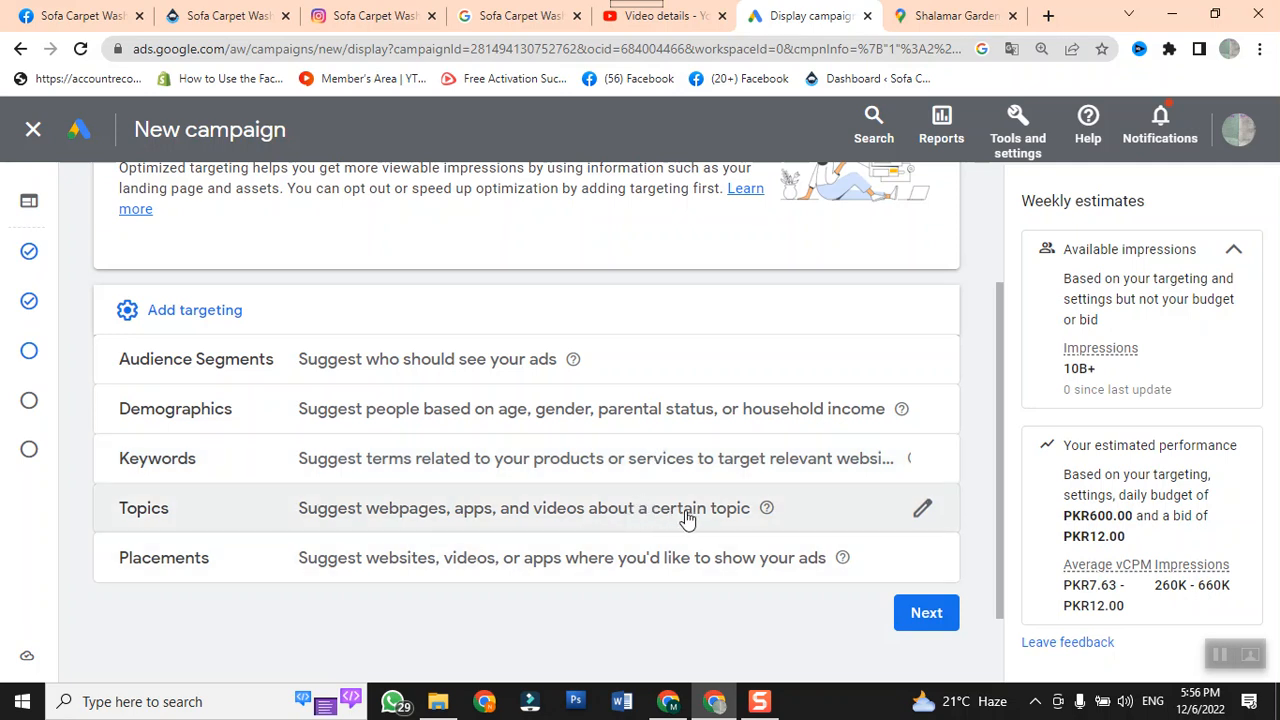
scroll(491, 536, "down", 1)
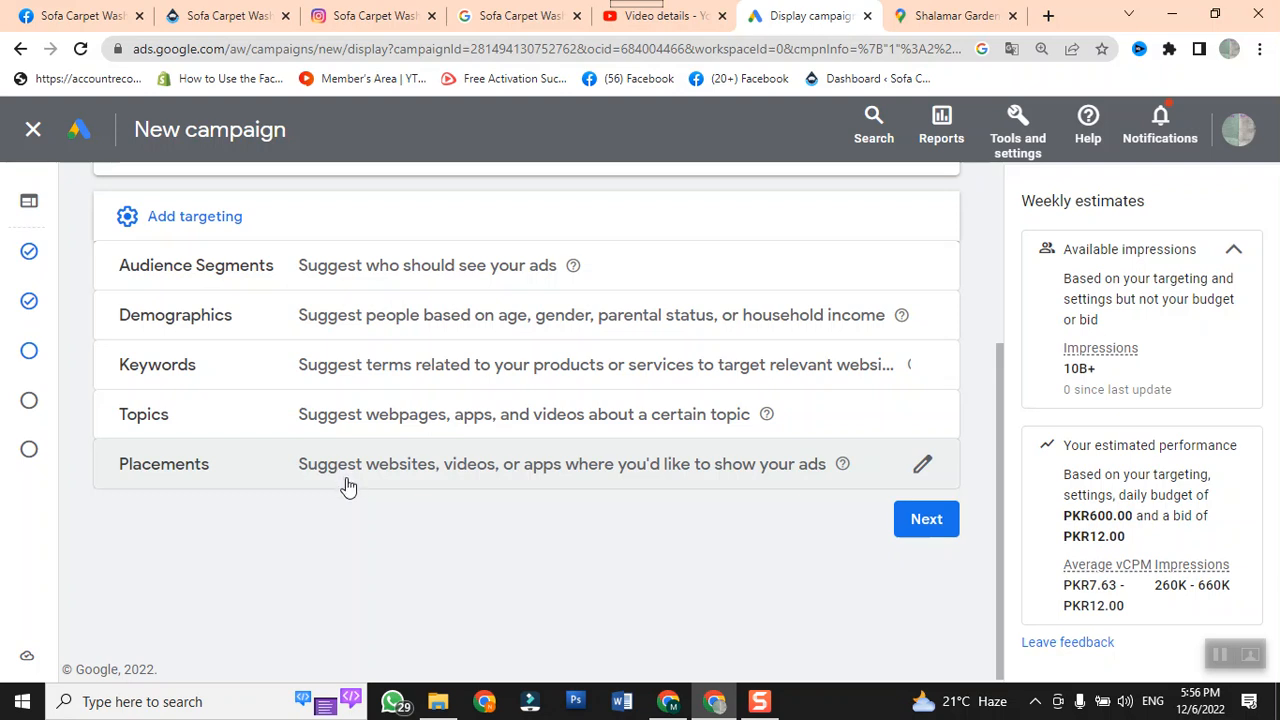
scroll(352, 466, "up", 2)
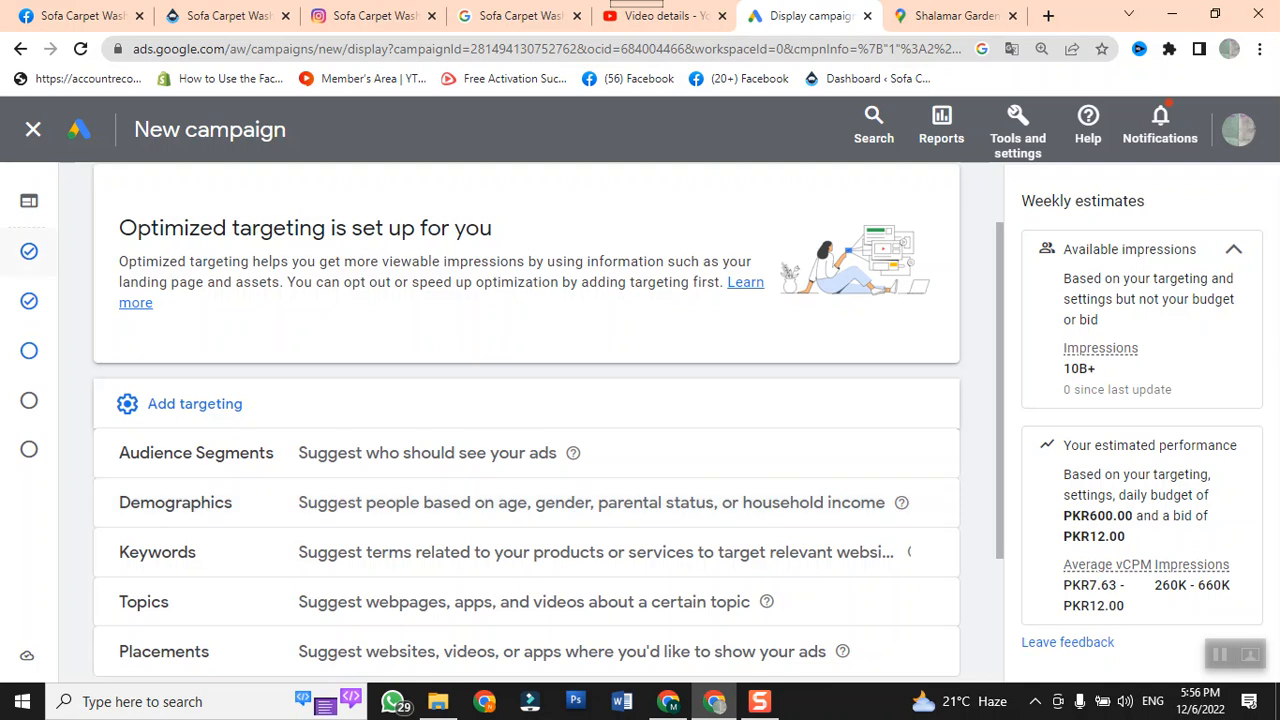
scroll(300, 500, "down", 2)
mouse_move(236, 384)
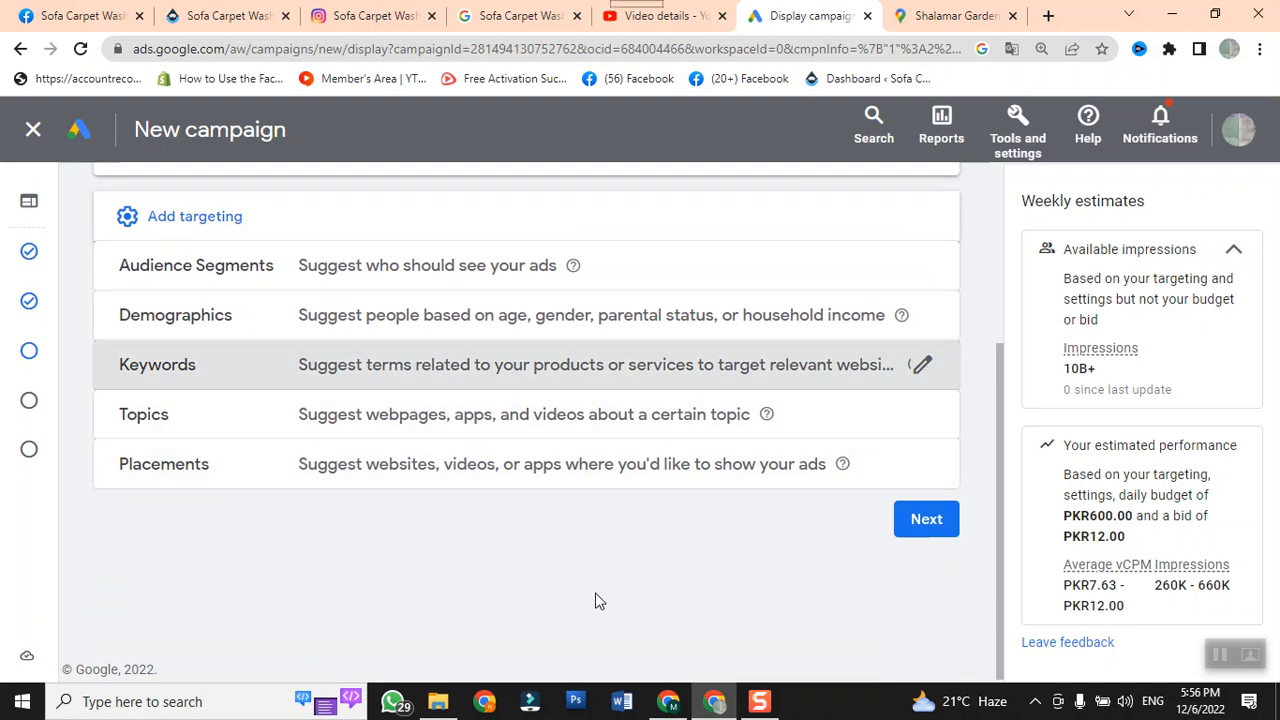
left_click(920, 420)
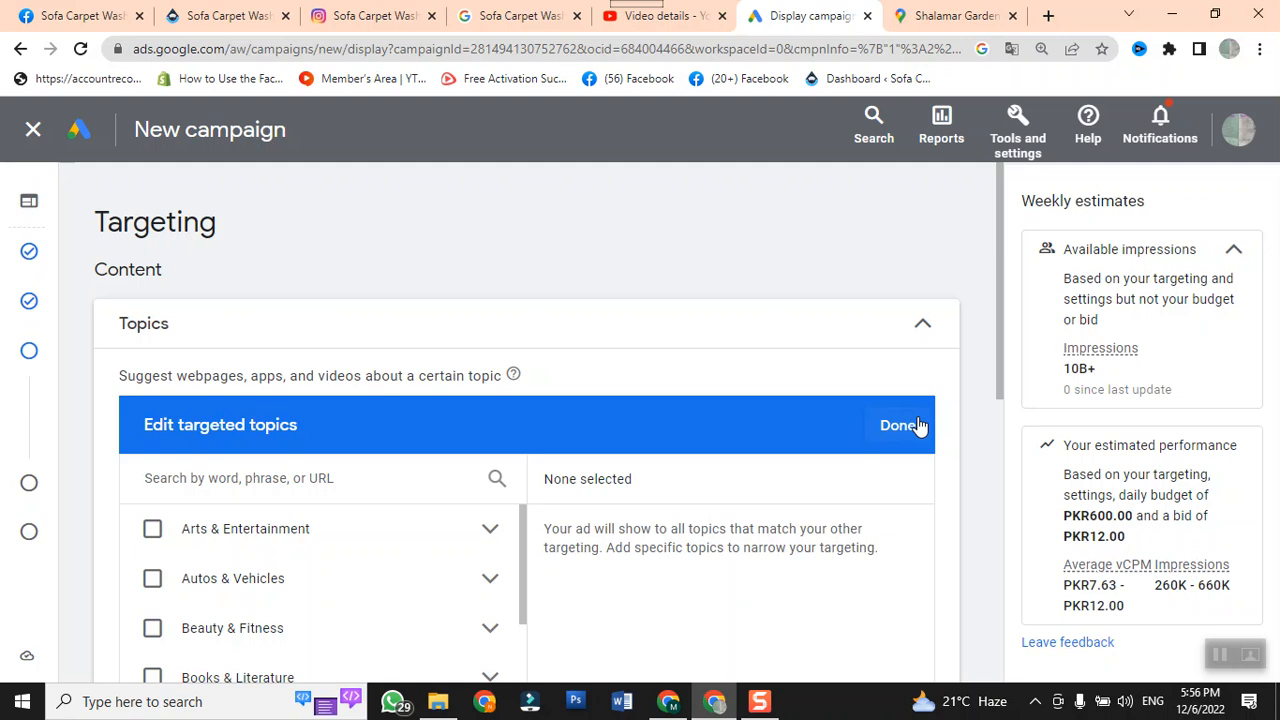
Select Home & Garden and People & Society as the targeted topics
scroll(364, 562, "down", 2)
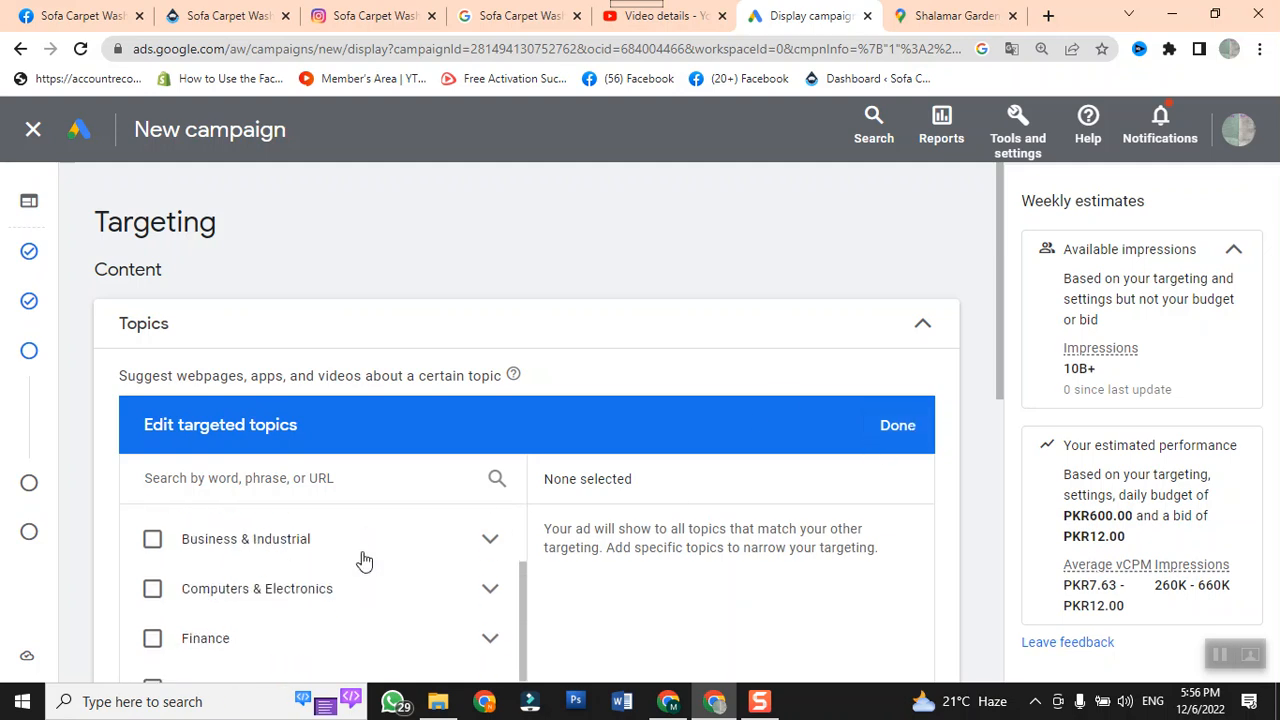
scroll(366, 603, "down", 2)
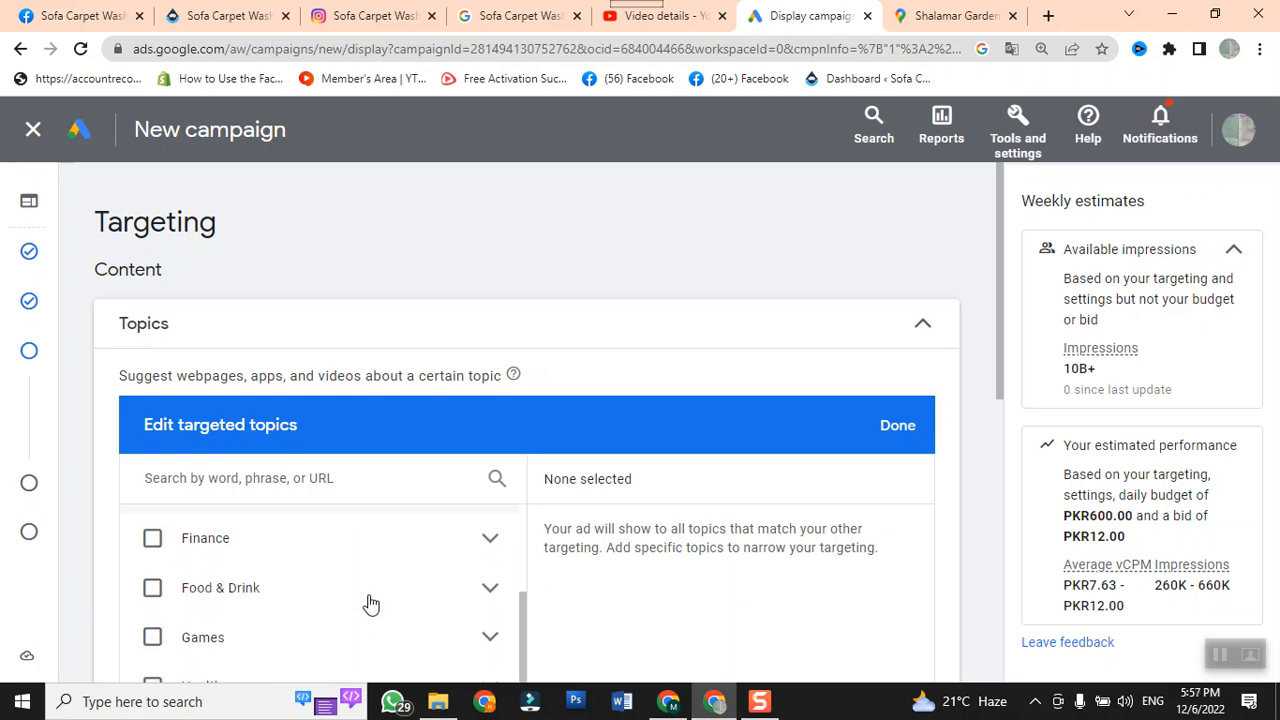
scroll(366, 602, "down", 1)
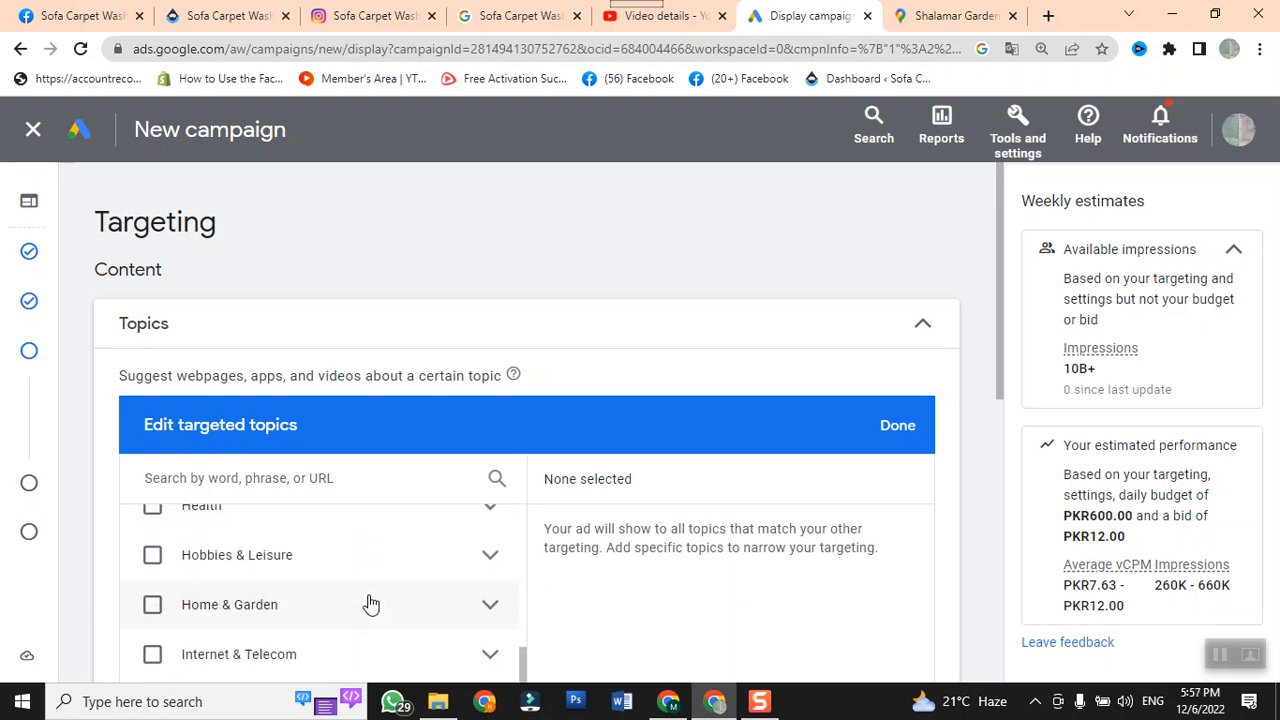
left_click(155, 610)
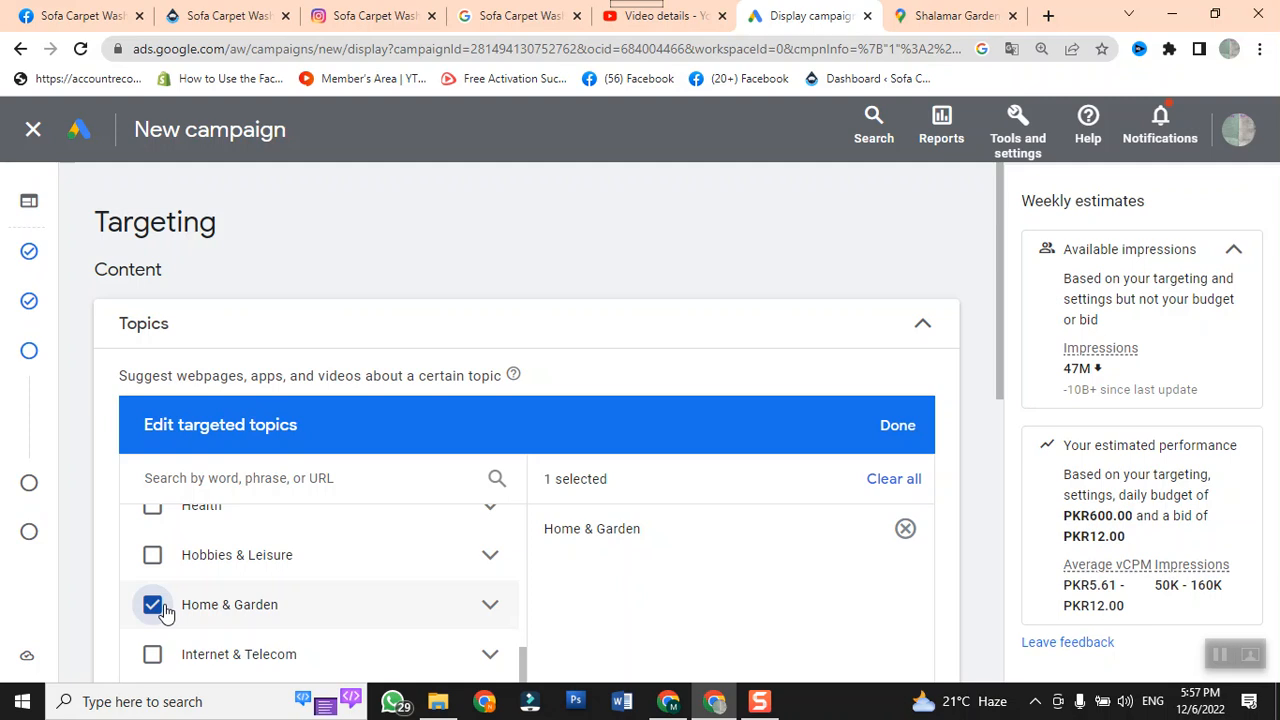
scroll(165, 610, "down", 4)
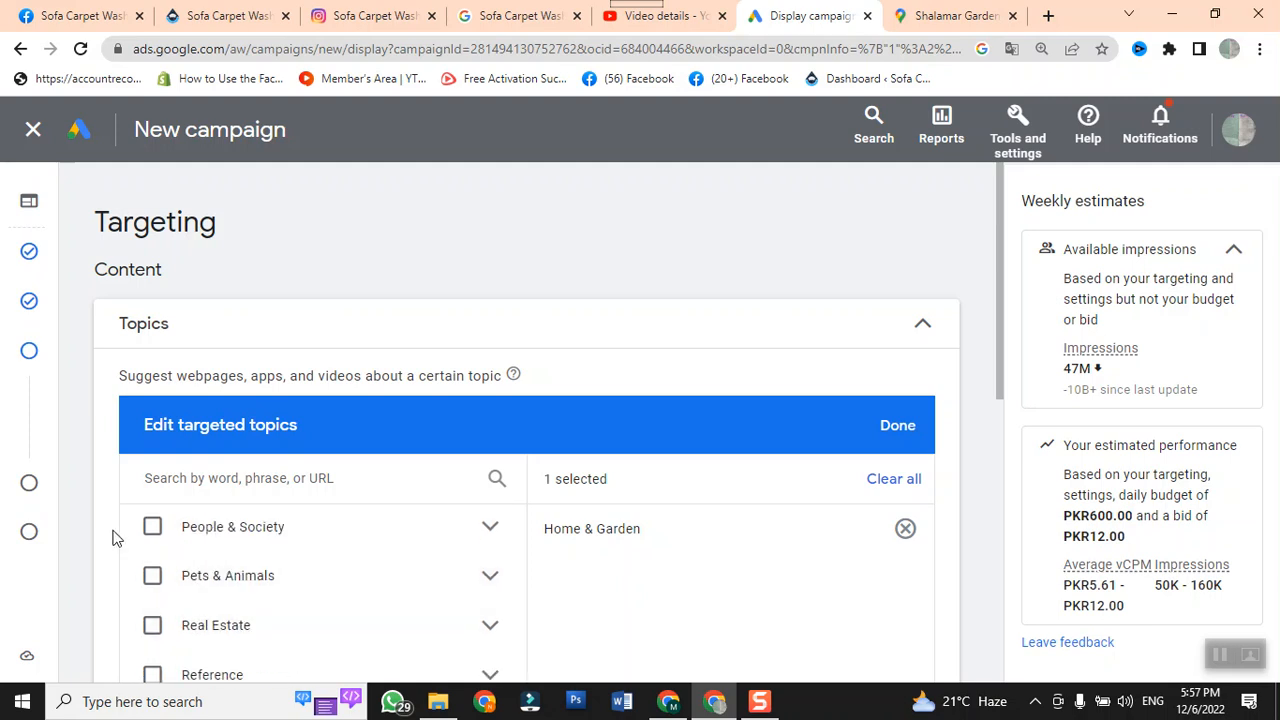
left_click(153, 530)
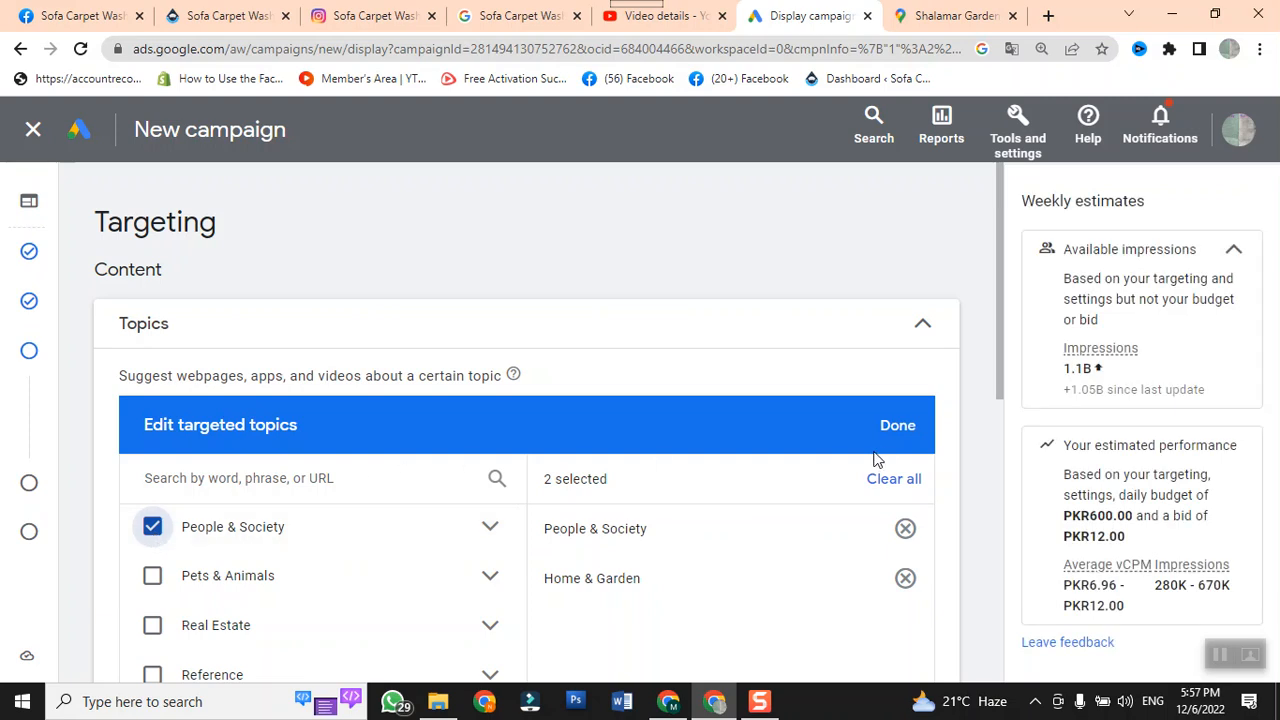
Add Placements targeting to the campaign alongside the selected topics
scroll(905, 494, "down", 3)
scroll(905, 494, "down", 3)
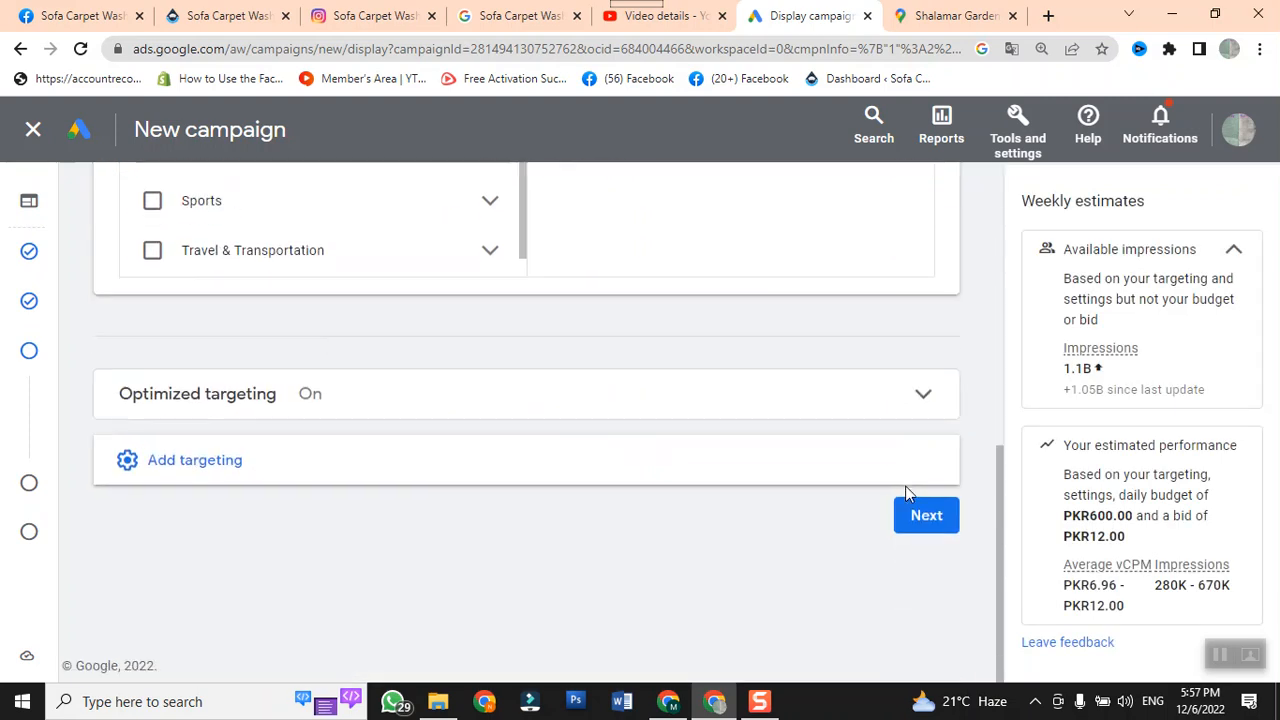
left_click(145, 470)
scroll(329, 483, "down", 2)
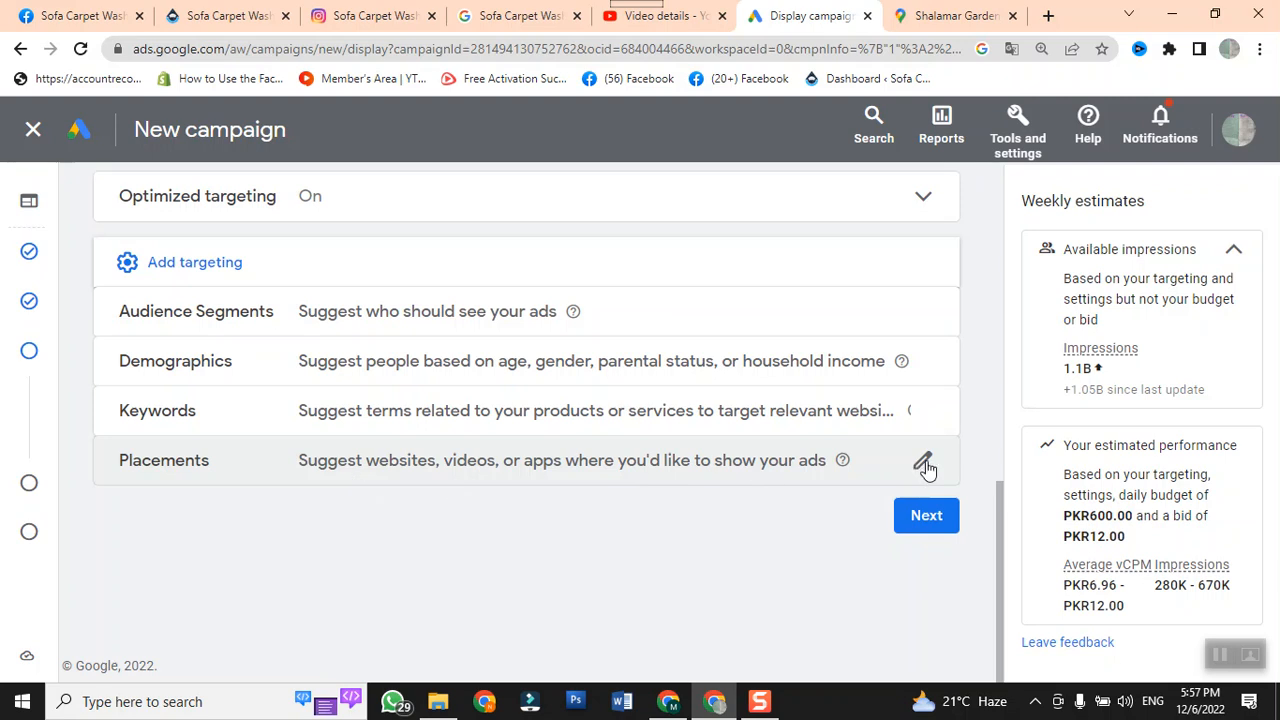
left_click(924, 465)
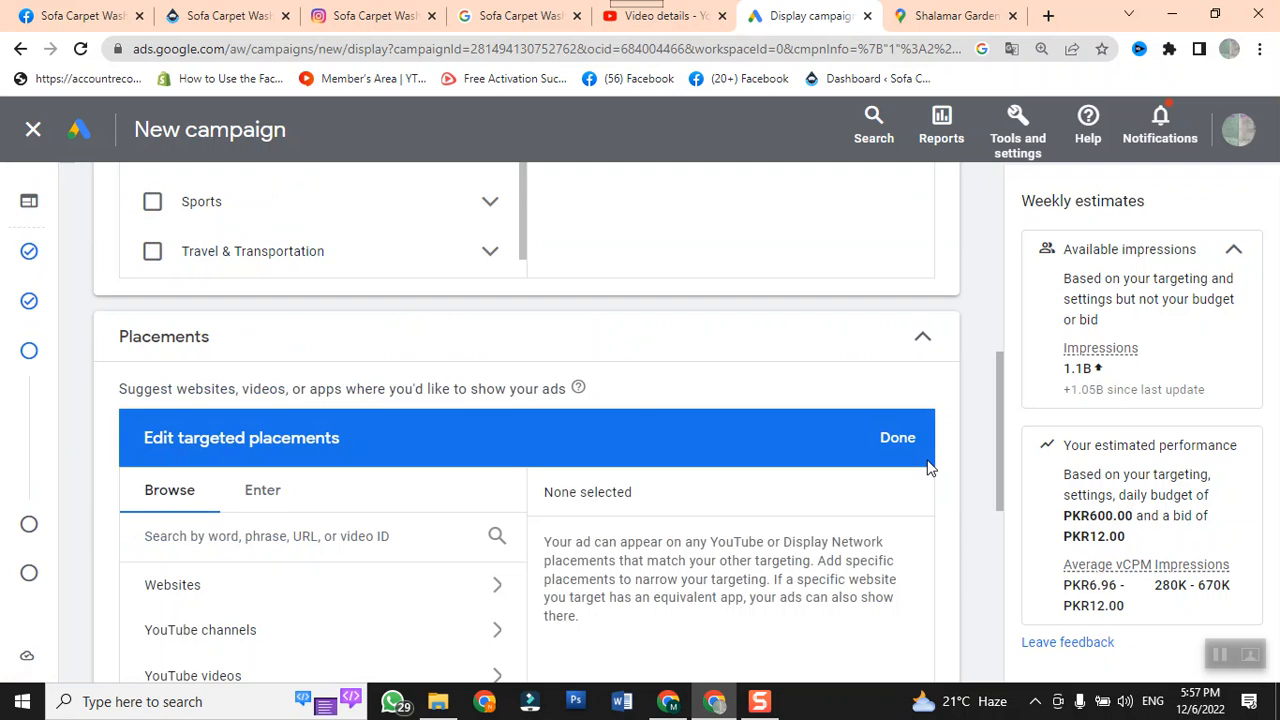
Examine the placement categories and the option for entering multiple placement URLs, then return to browsing placements
scroll(403, 615, "down", 1)
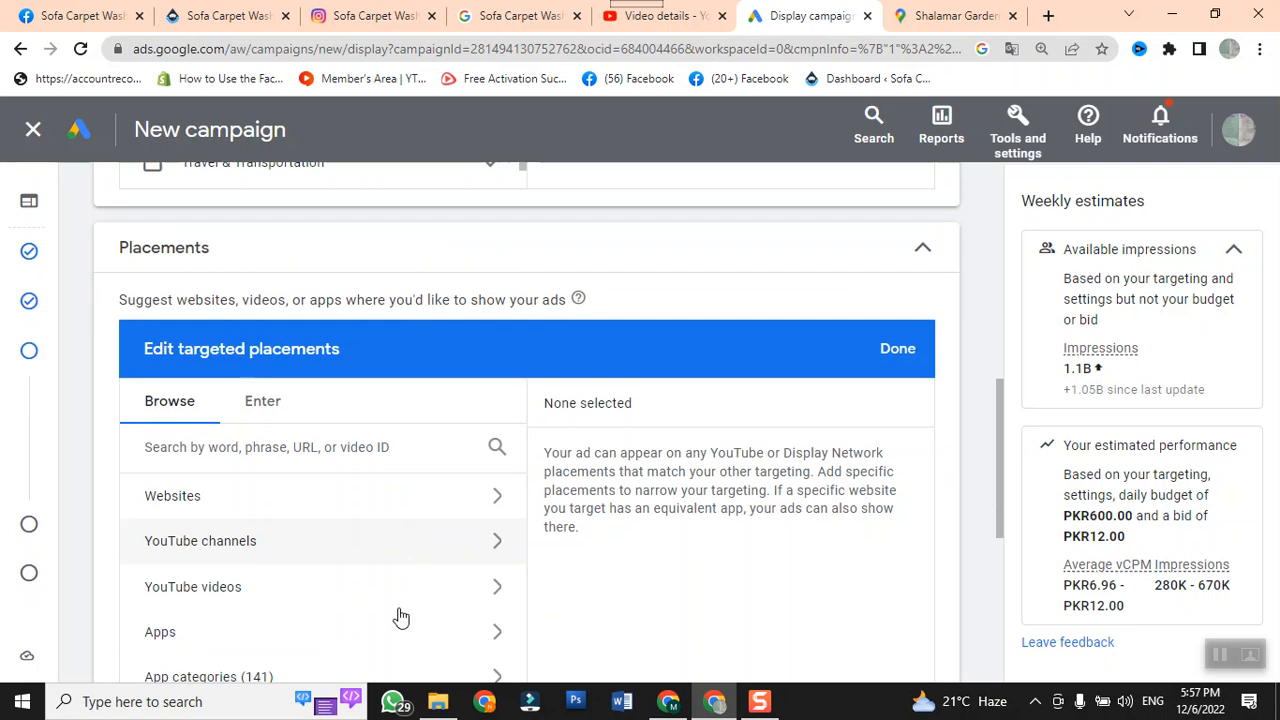
scroll(288, 598, "down", 1)
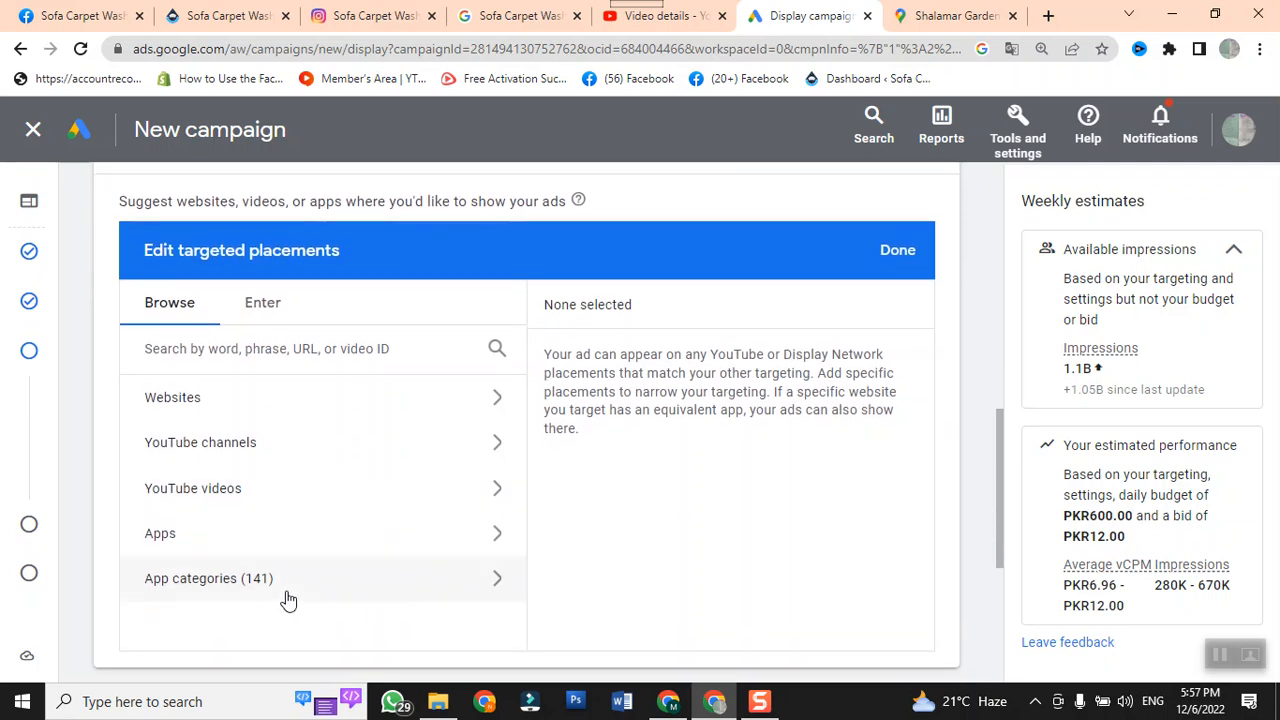
scroll(207, 418, "up", 2)
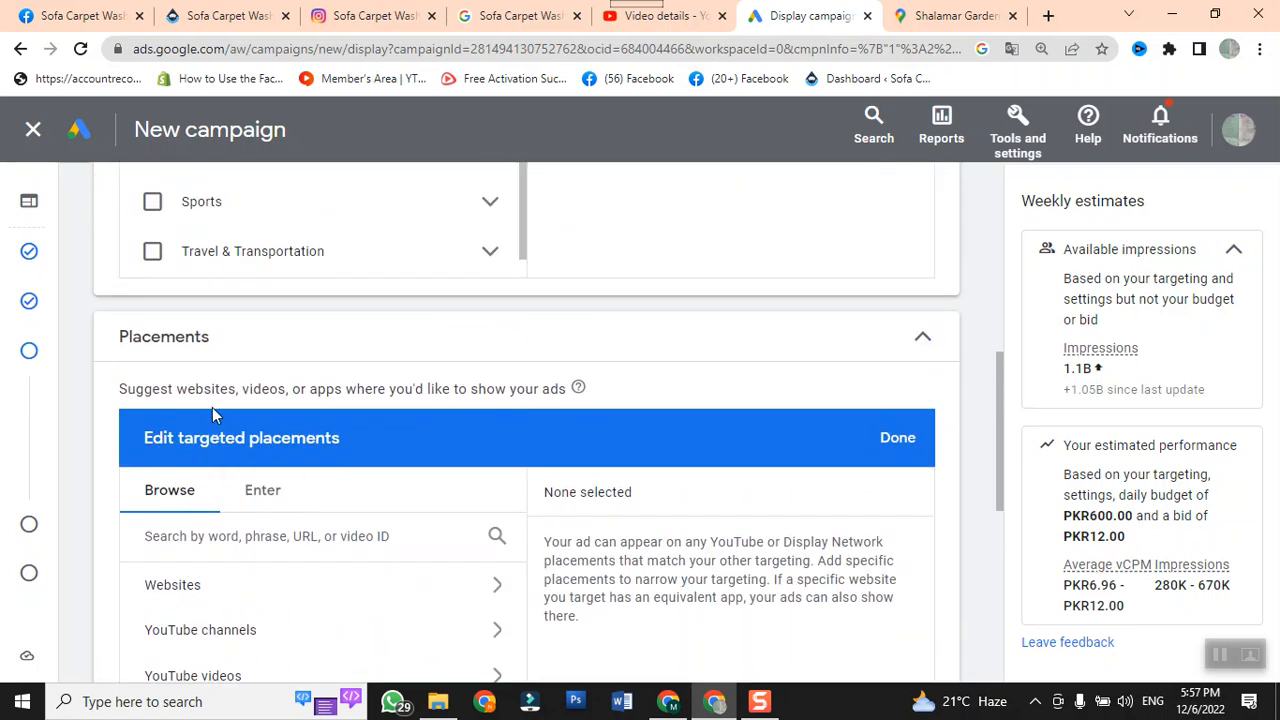
left_click(262, 492)
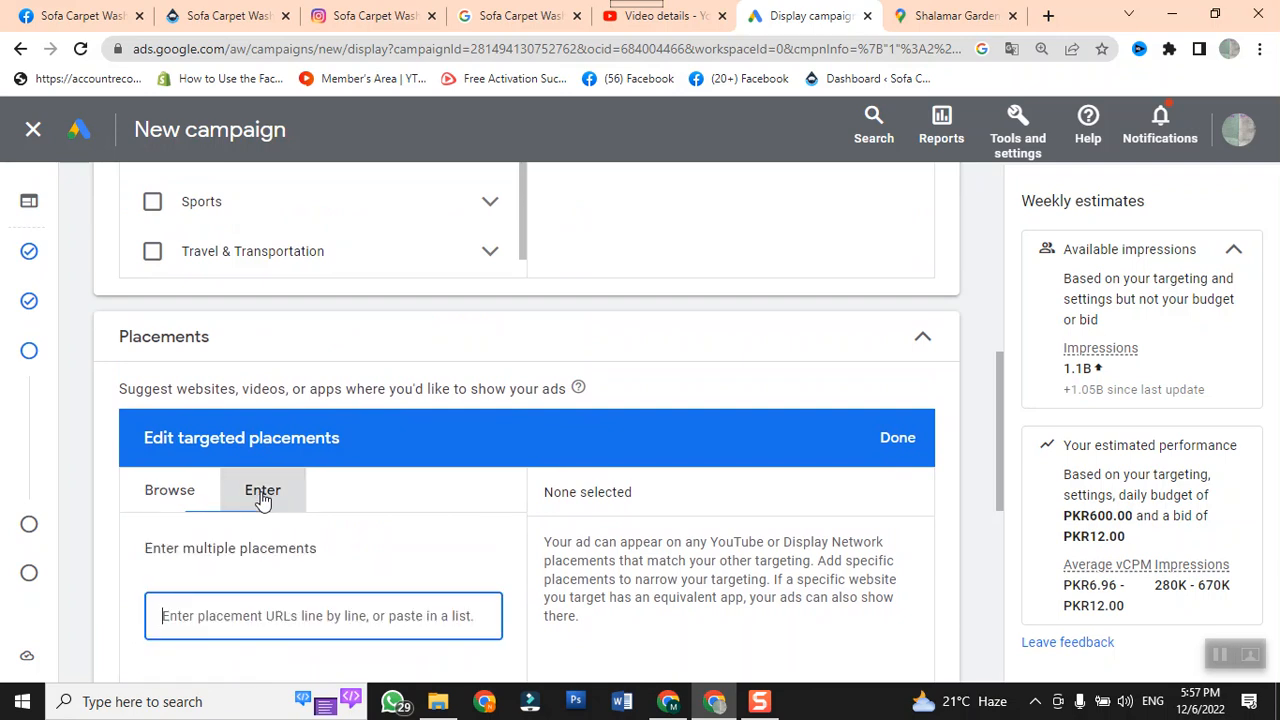
scroll(263, 500, "down", 2)
scroll(263, 500, "down", 1)
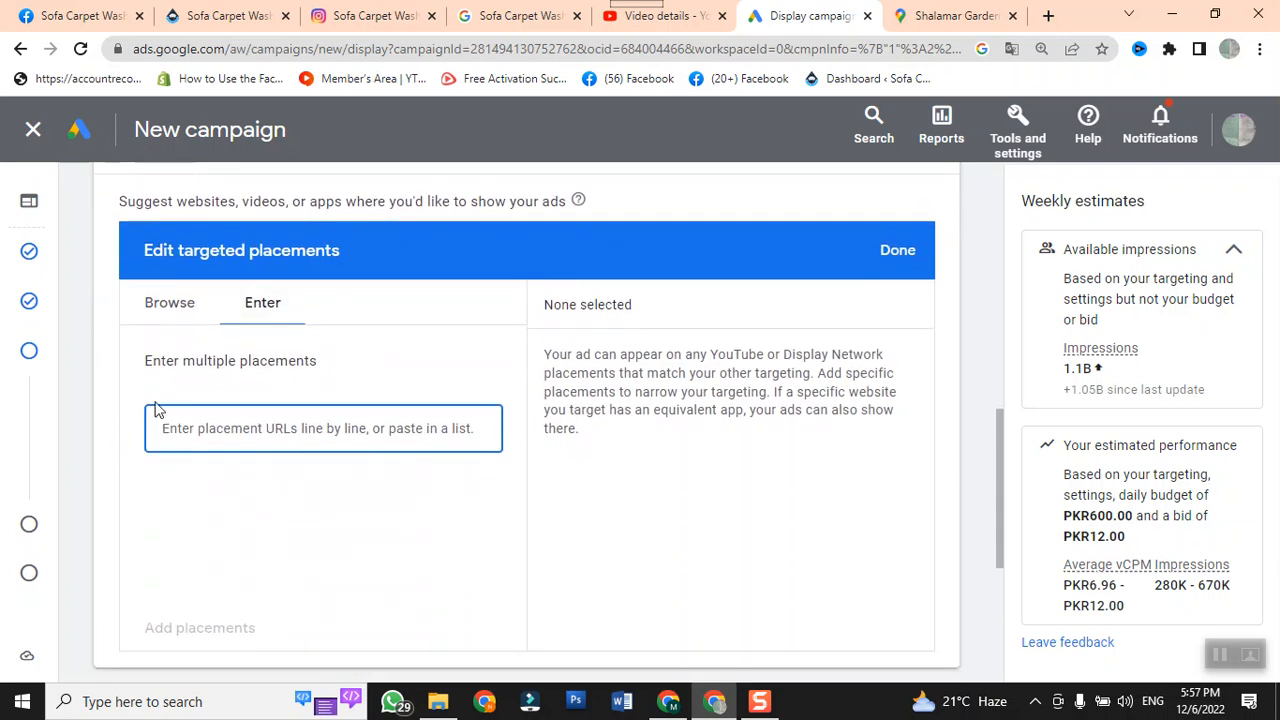
left_click(168, 302)
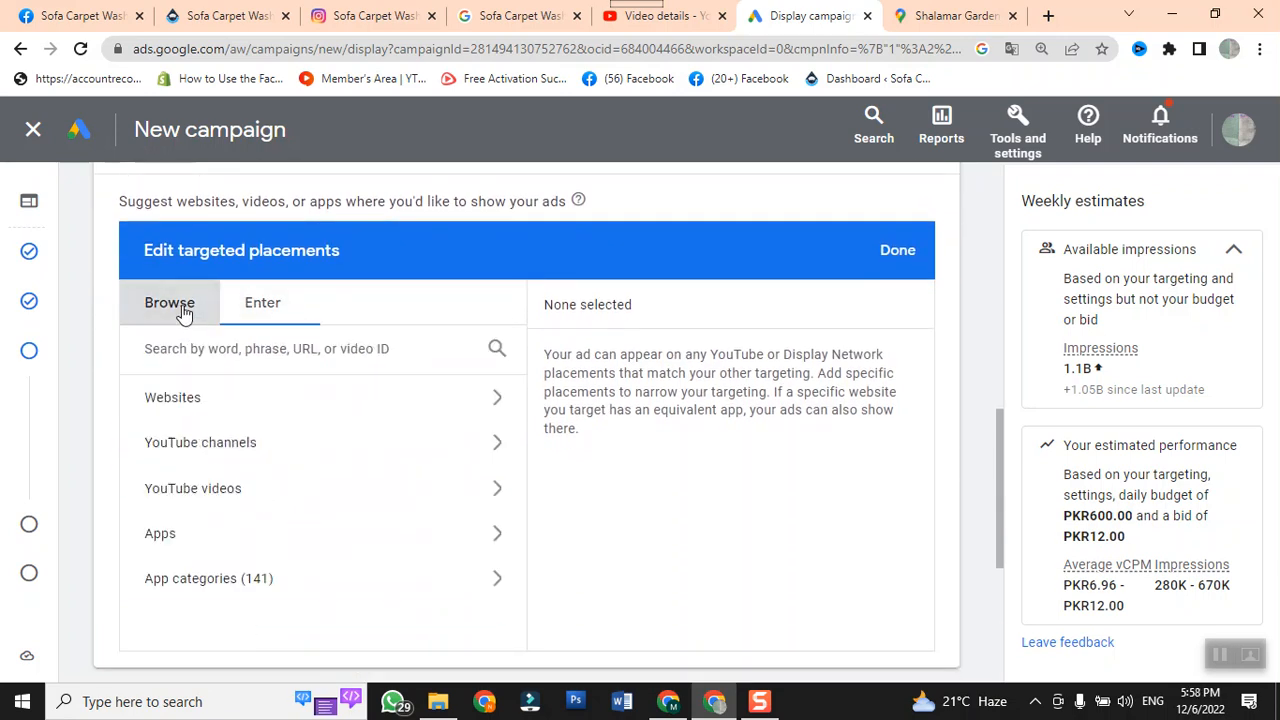
Search the website placements for olx and add olx.com.pk as a targeted placement
left_click(214, 400)
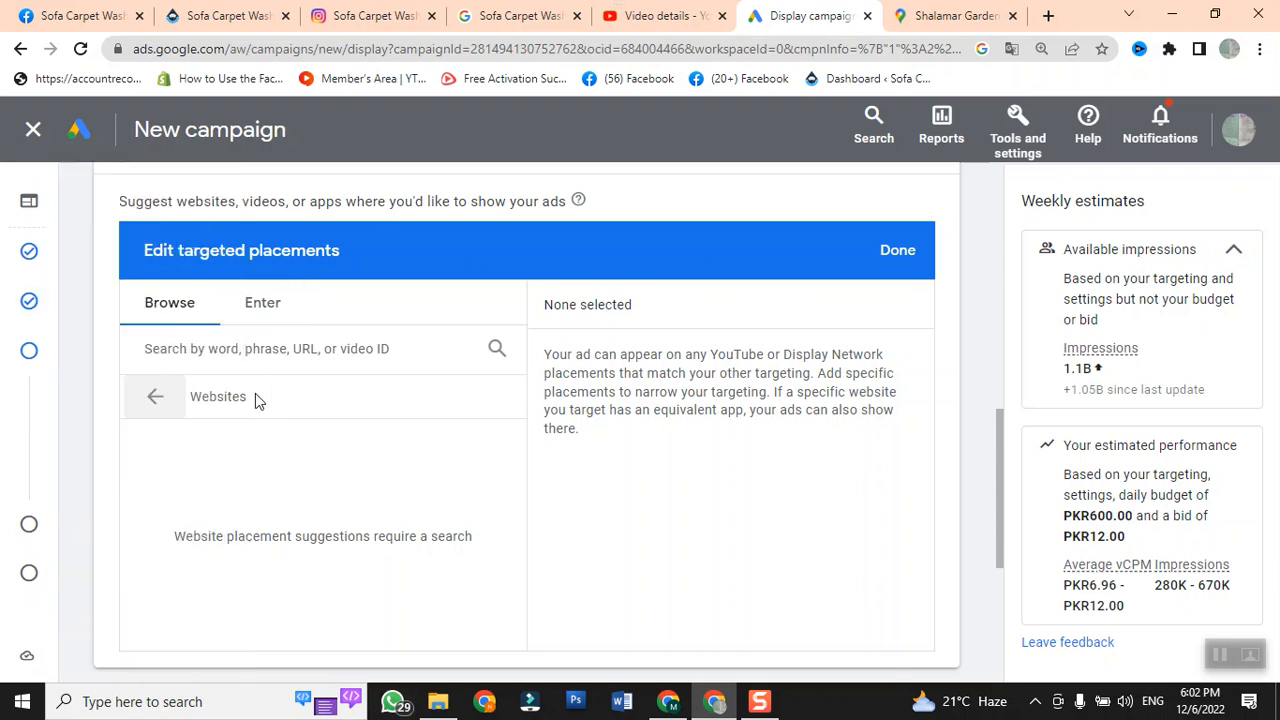
left_click(254, 356)
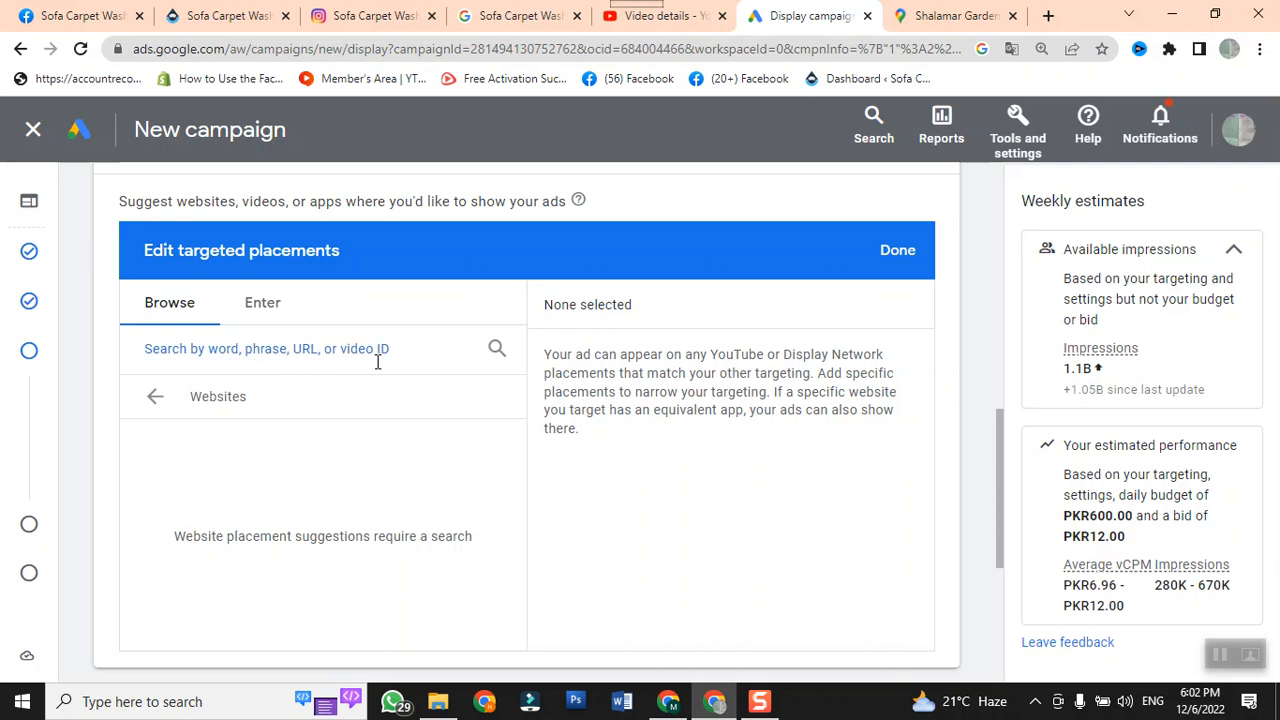
type("olx")
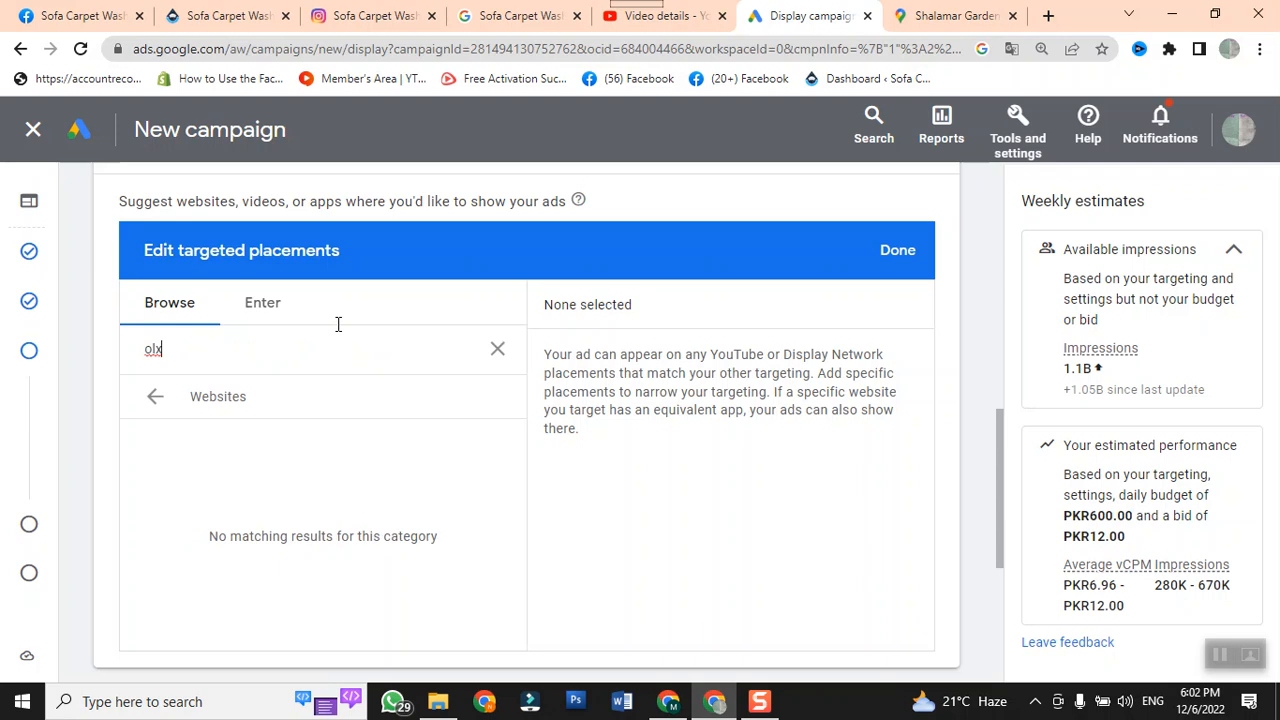
key("Return")
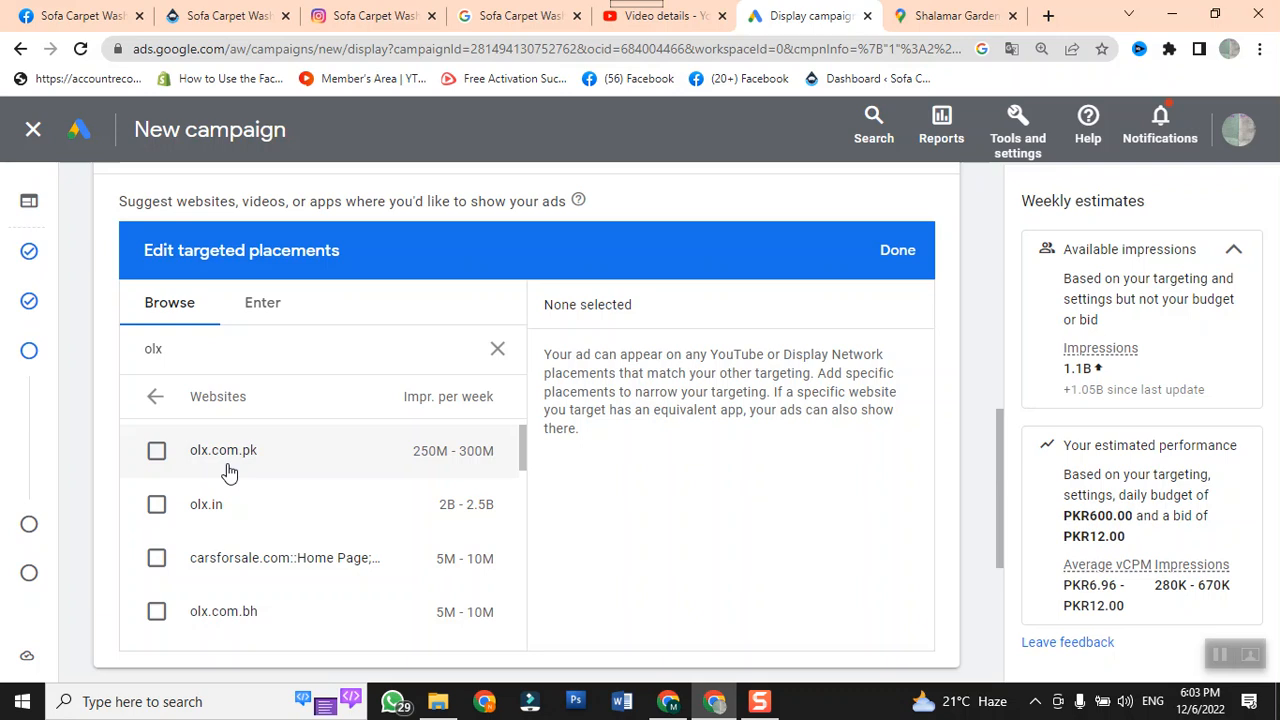
left_click(157, 451)
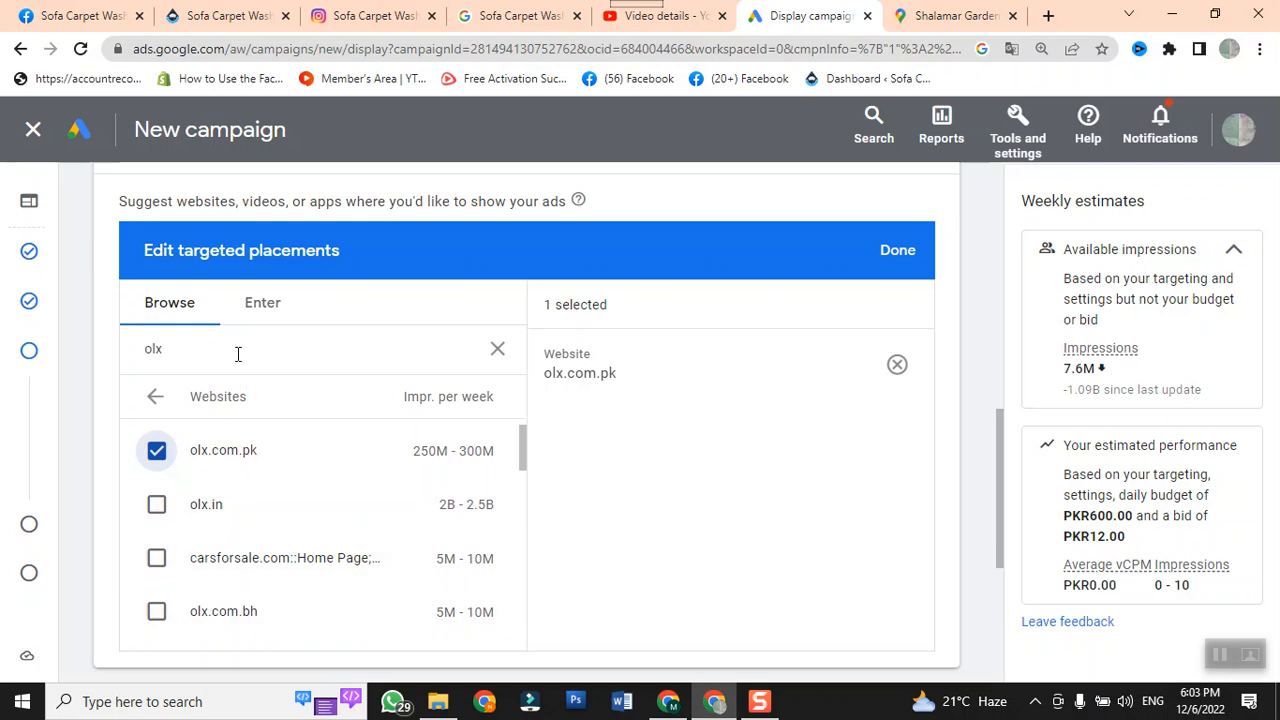
Search the website placements for urdupoint
left_click_drag(236, 353, 119, 347)
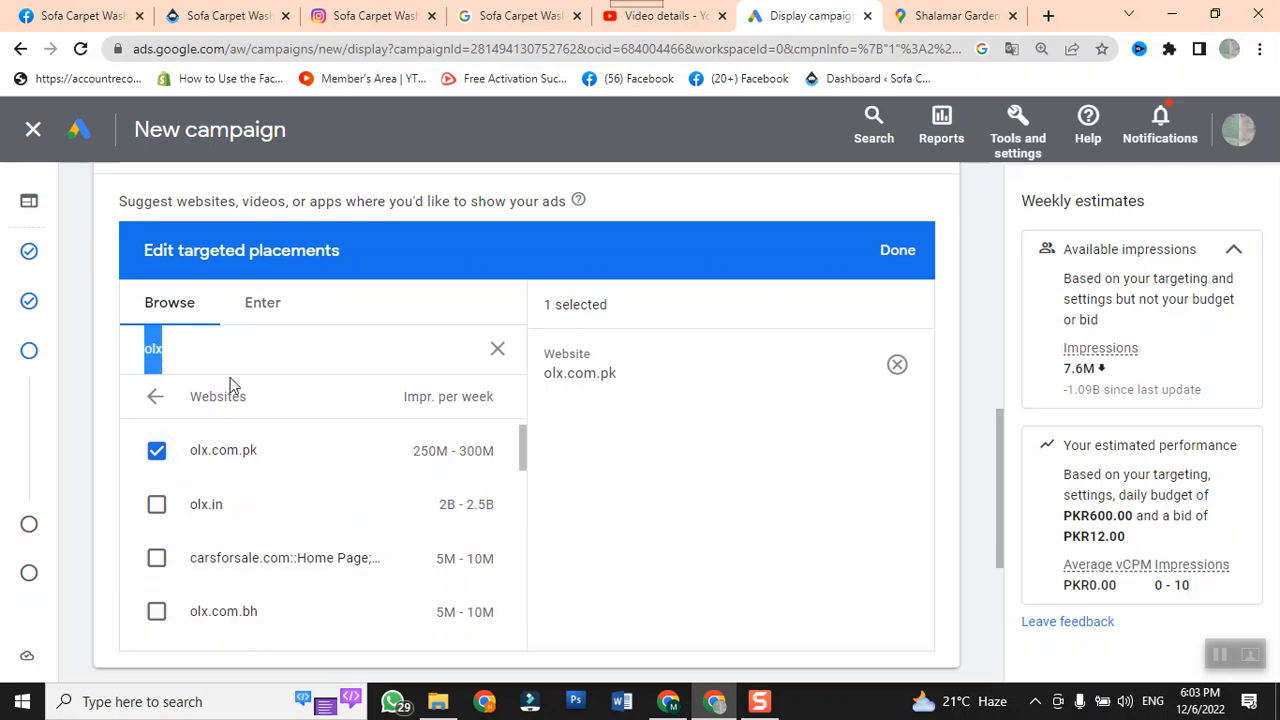
type("urdu")
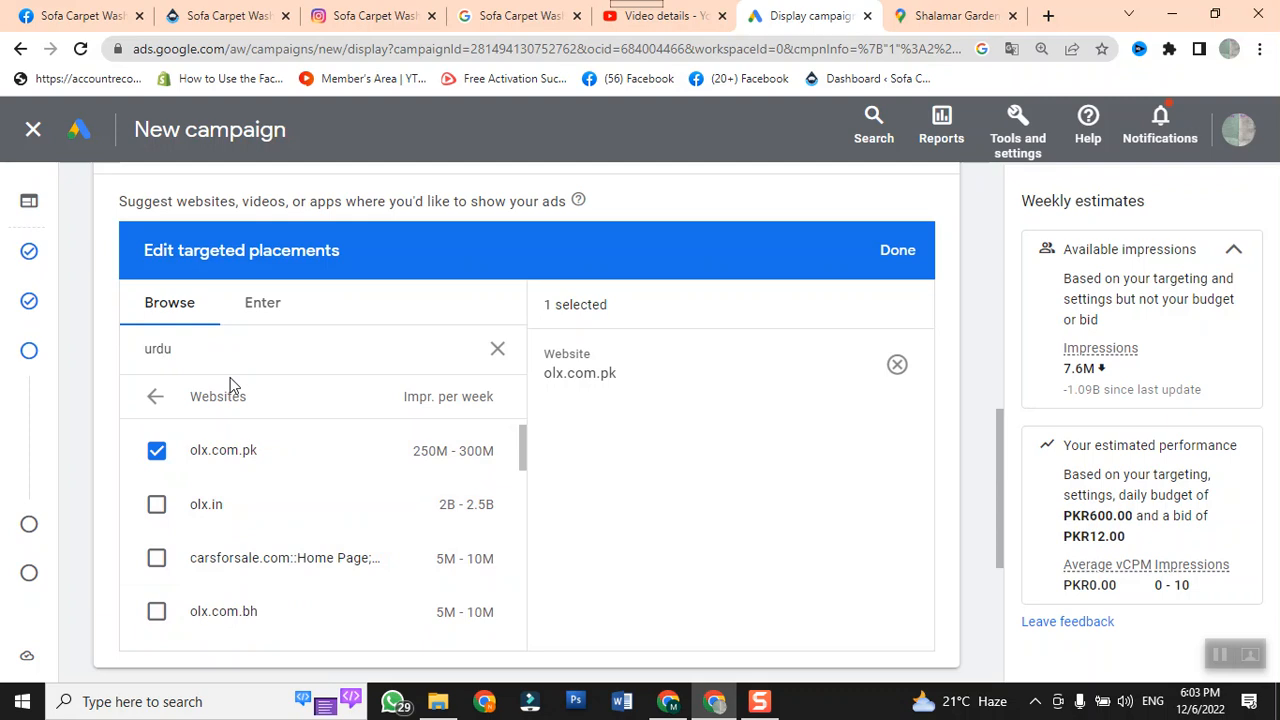
type("point")
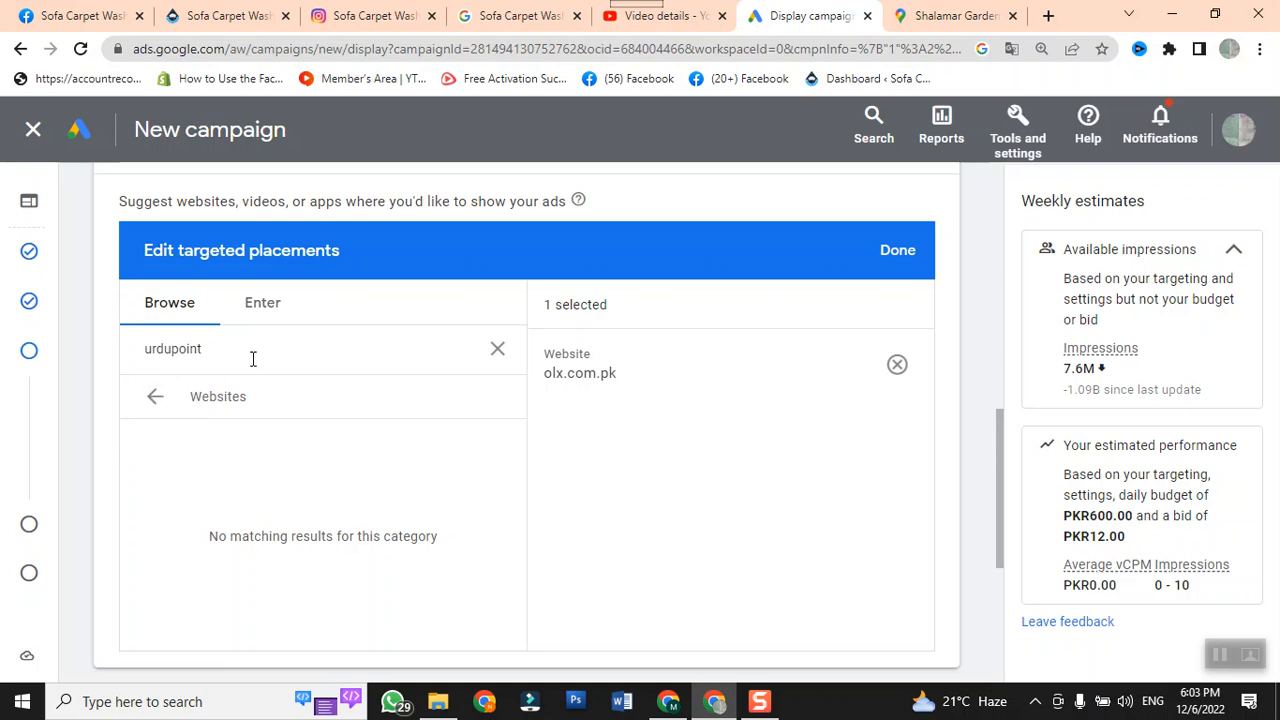
left_click(250, 308)
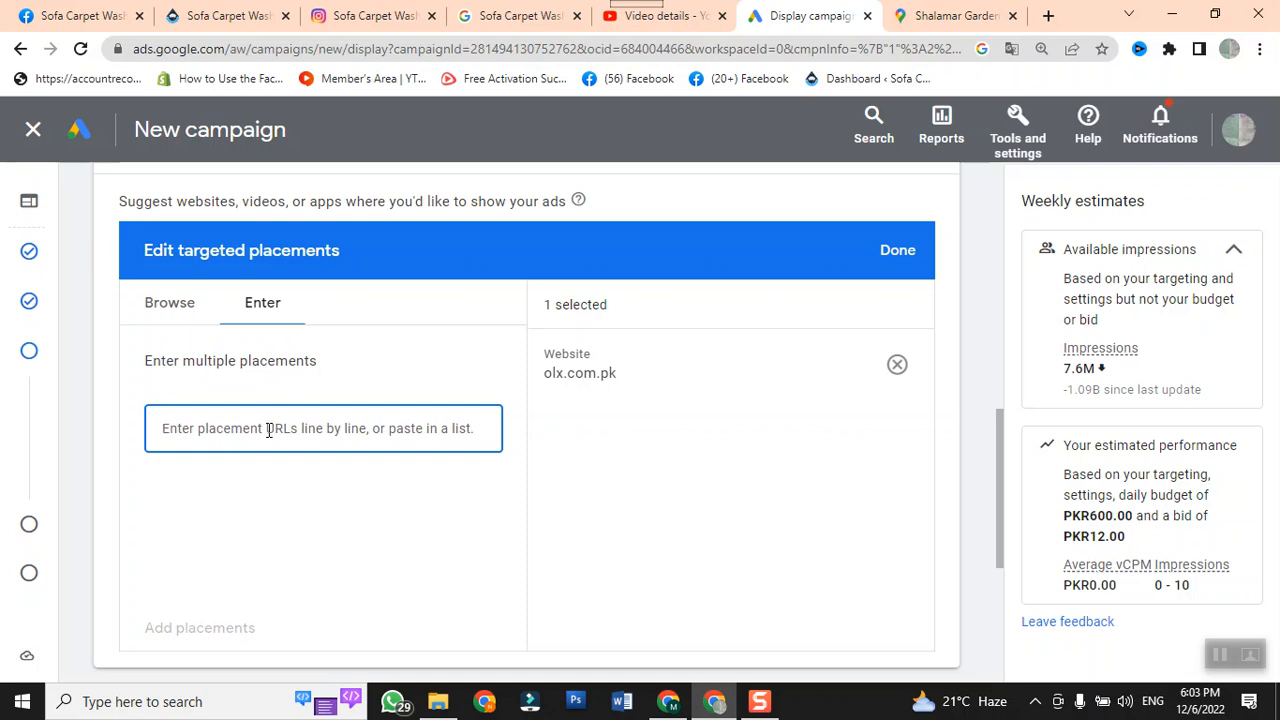
type("https://")
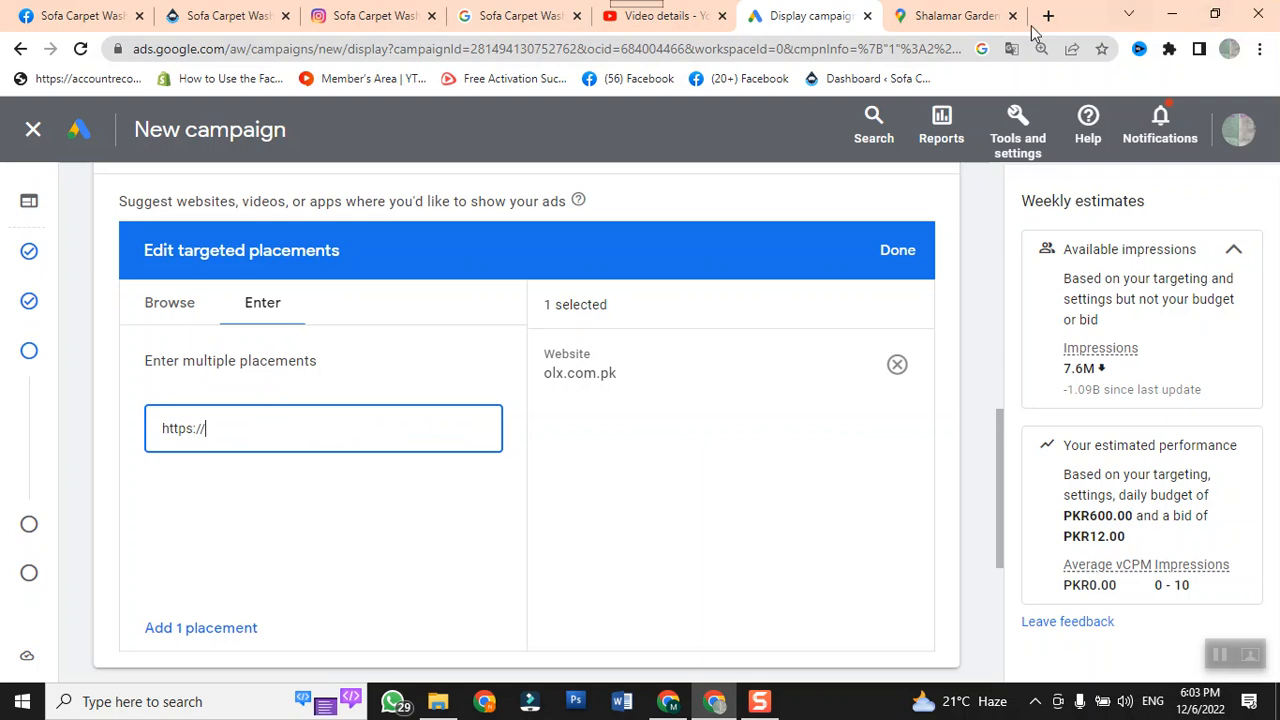
left_click(1048, 15)
type("urd")
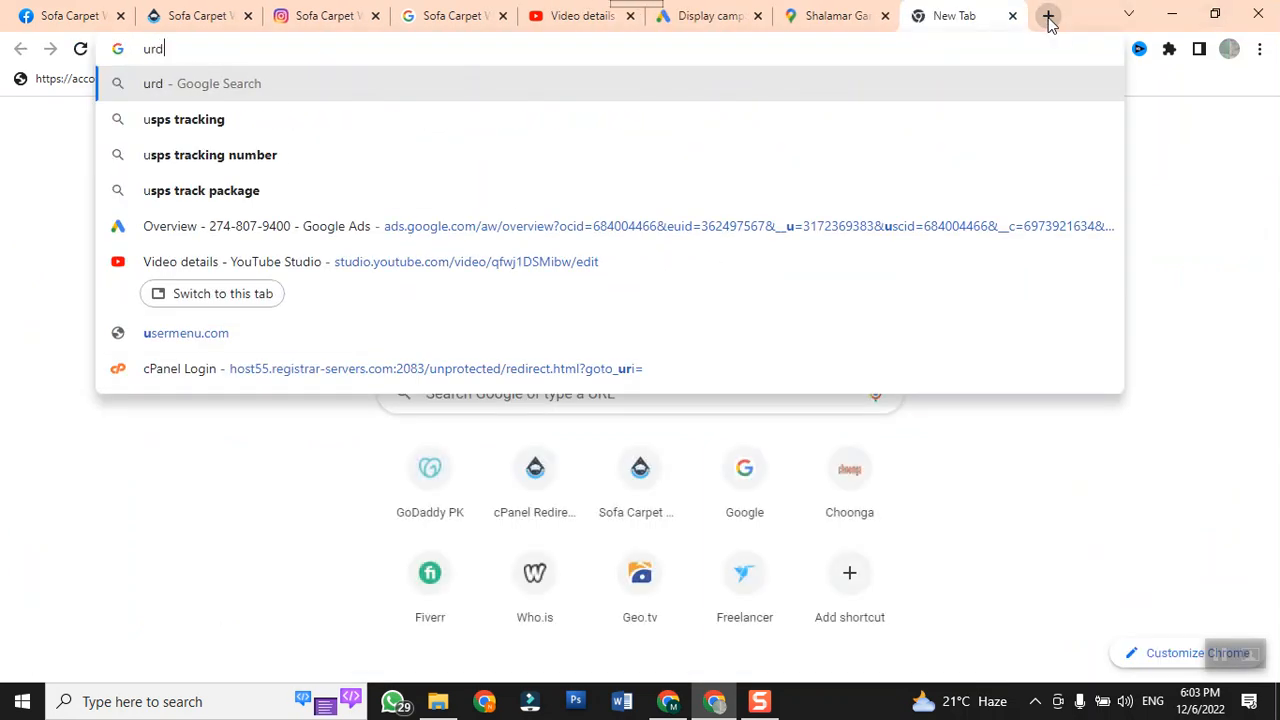
type("upoin")
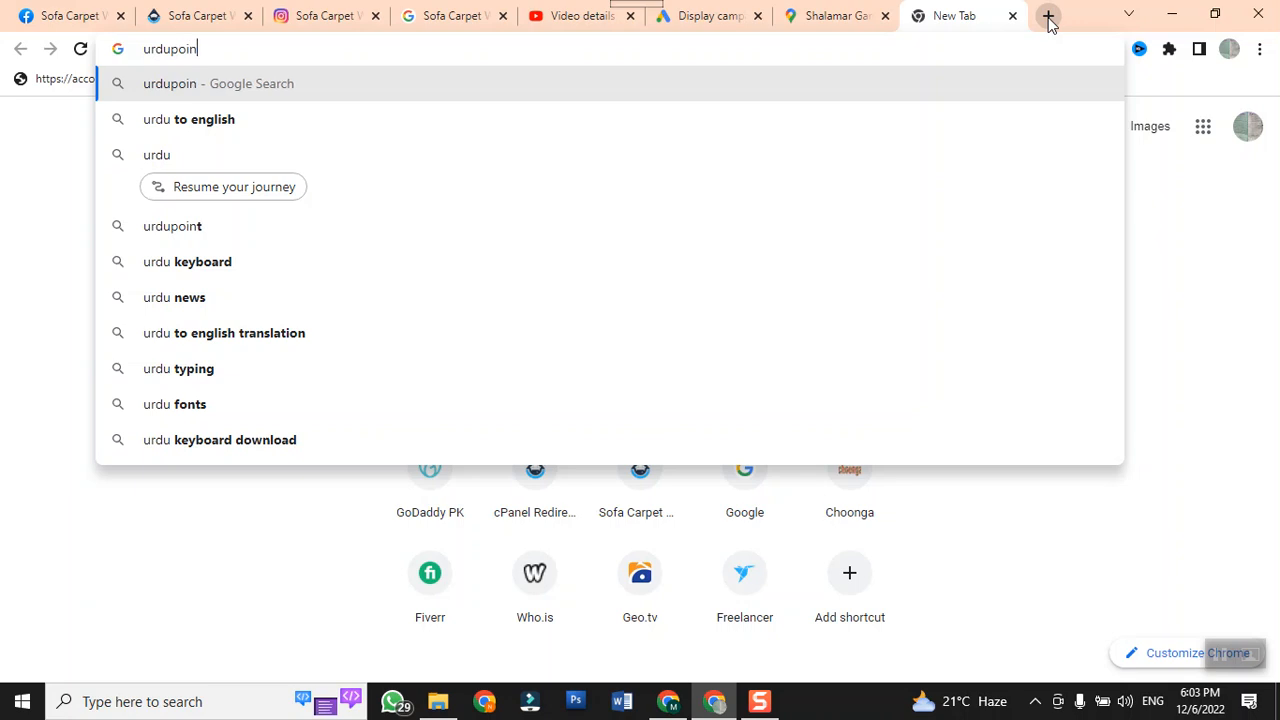
type("t")
key("Return")
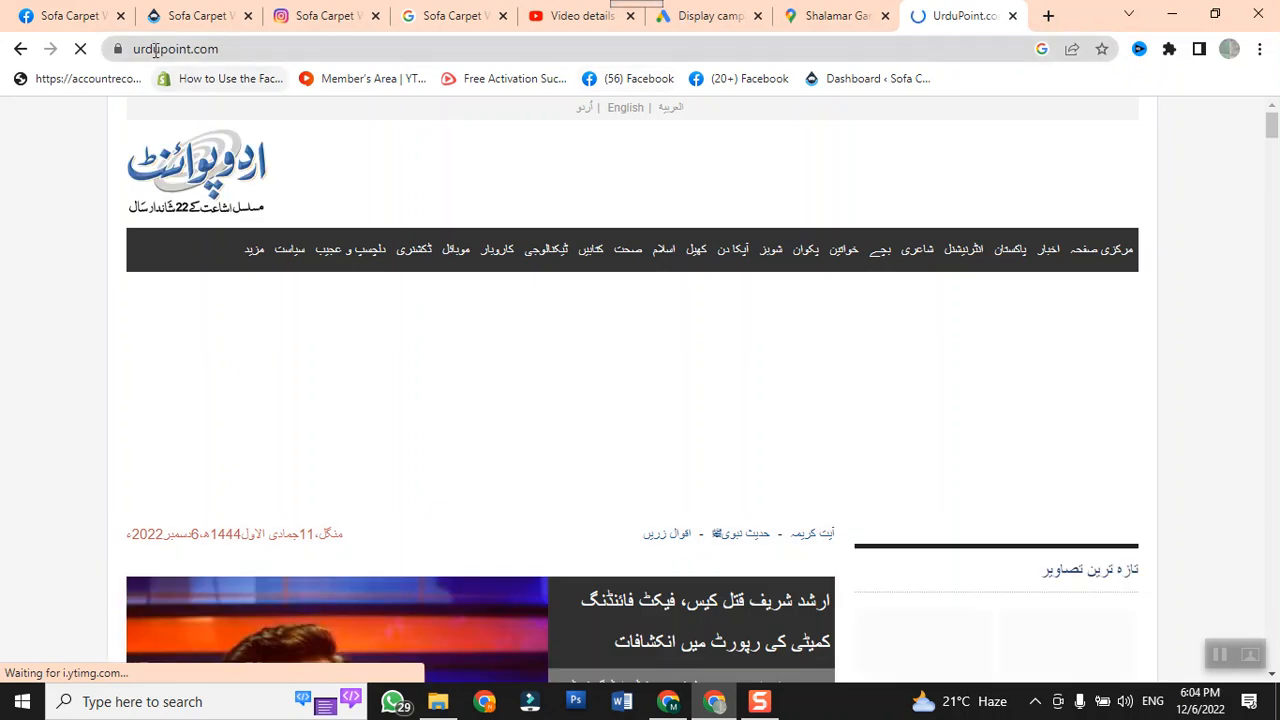
left_click(156, 50)
right_click(156, 50)
left_click(197, 184)
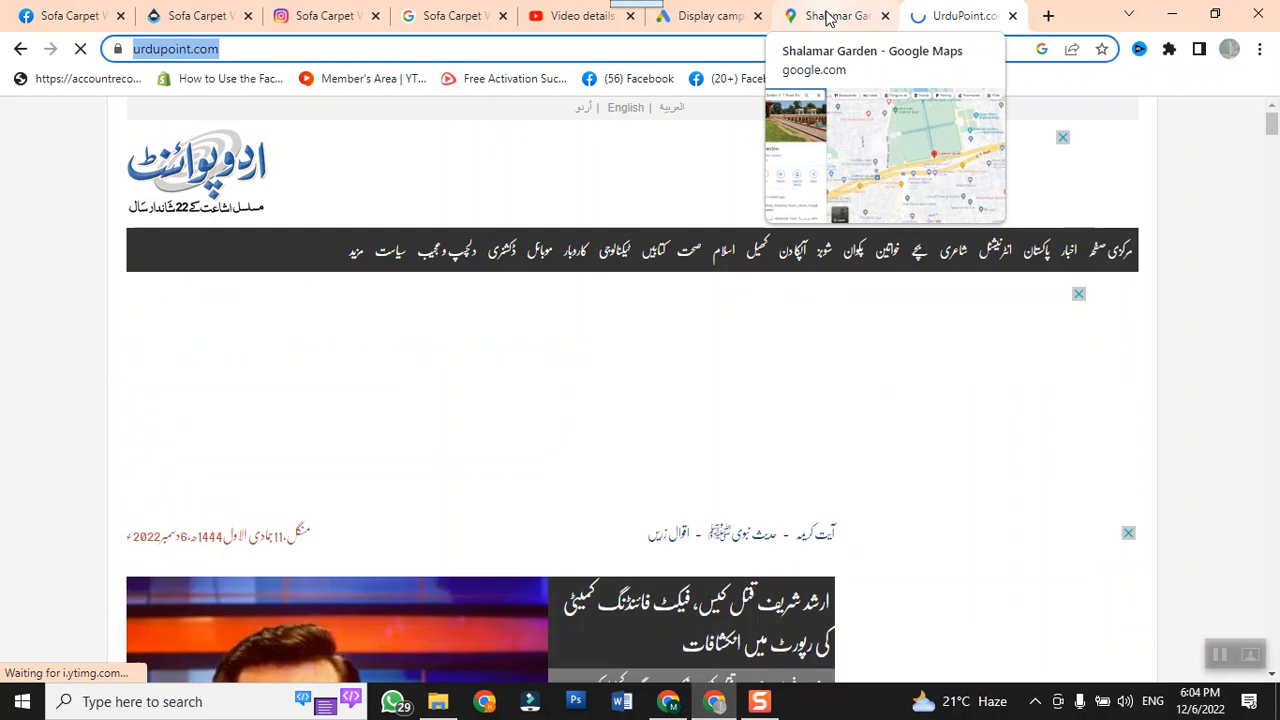
left_click(827, 18)
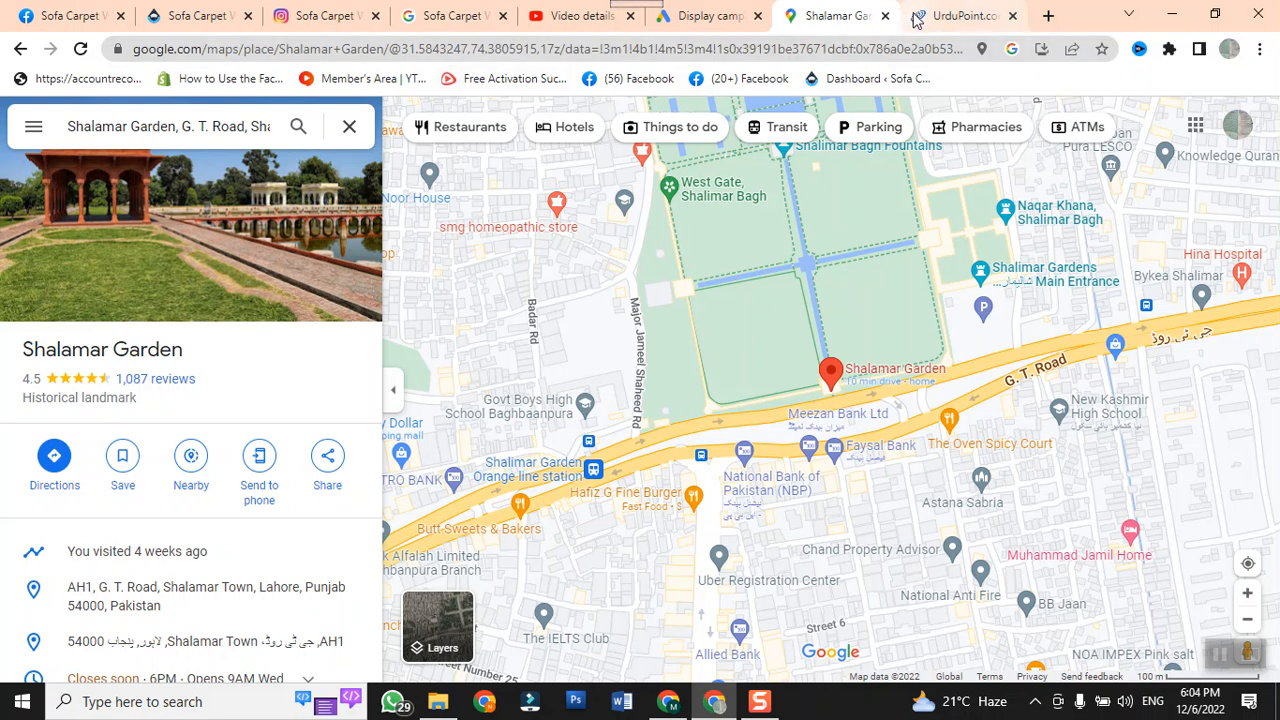
left_click(960, 16)
left_click(712, 16)
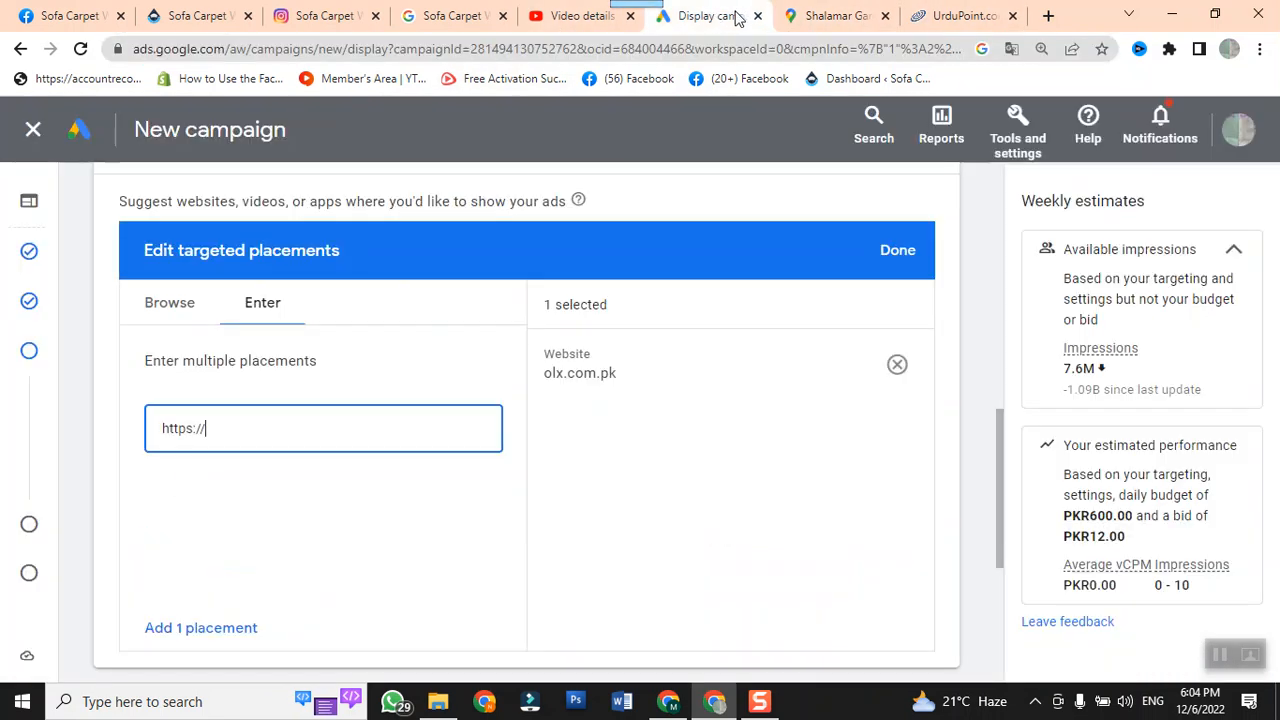
left_click_drag(277, 431, 49, 417)
key("BackSpace")
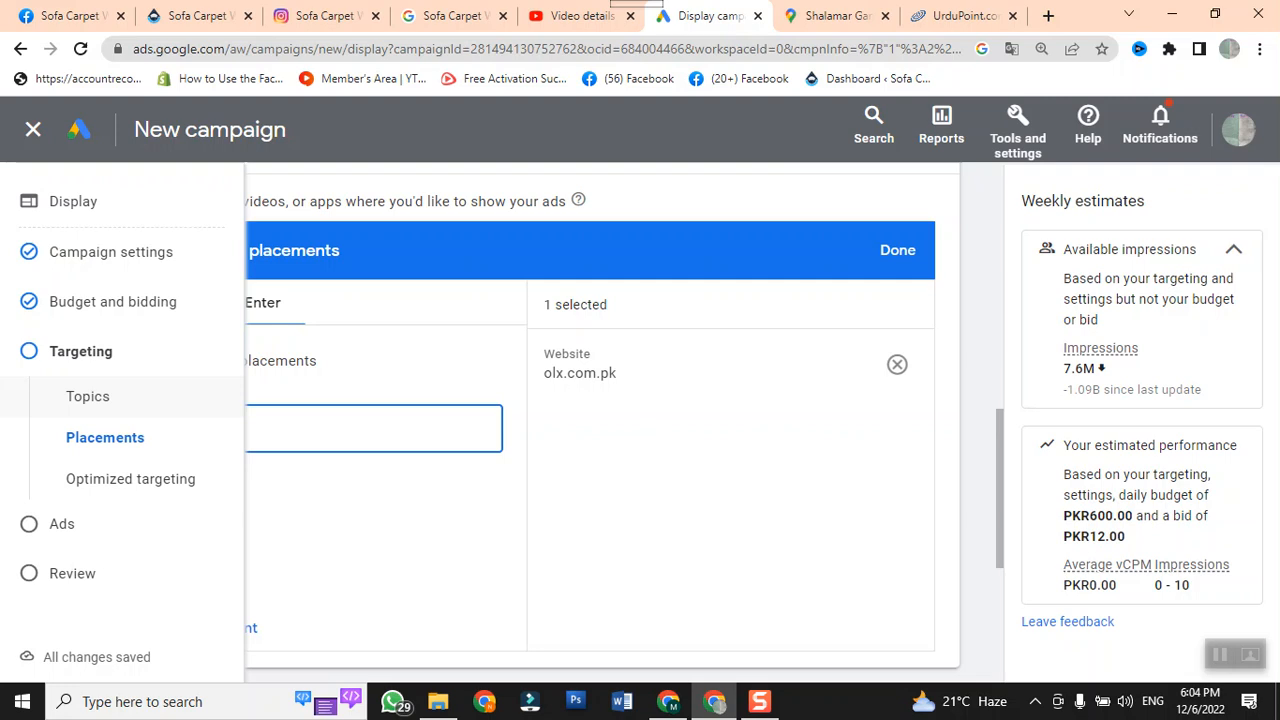
key("ctrl+v")
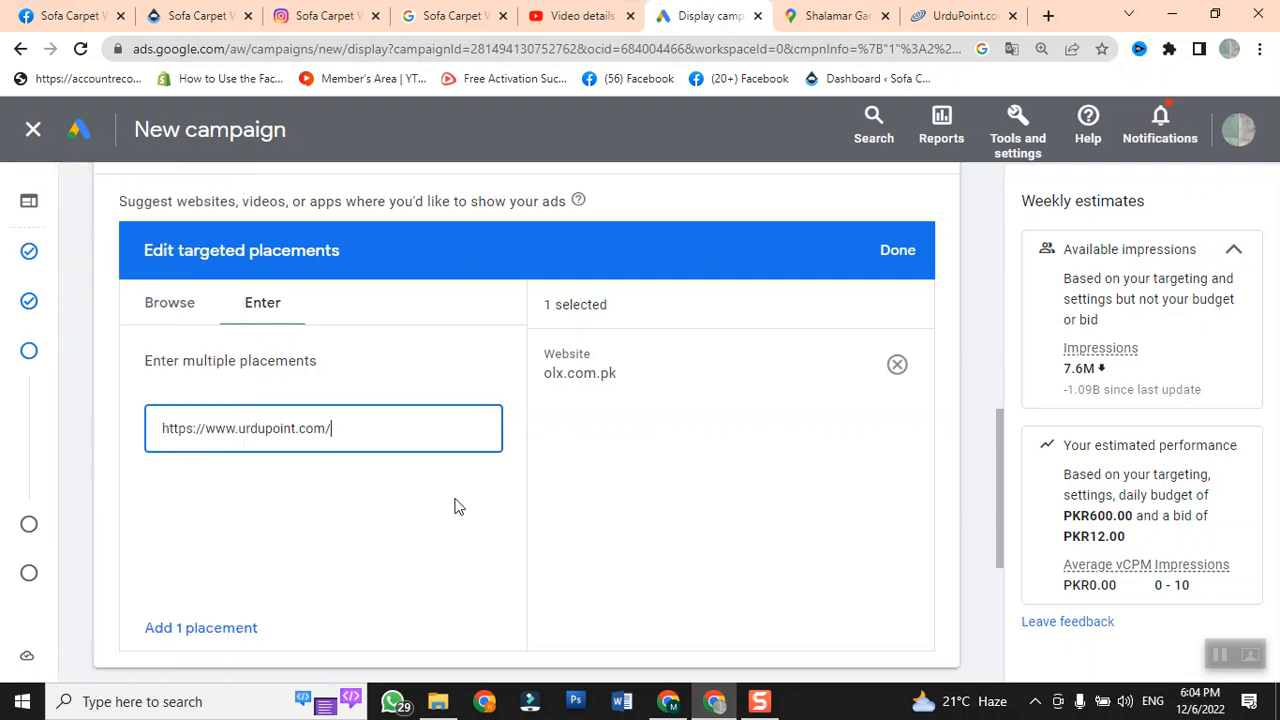
left_click(185, 632)
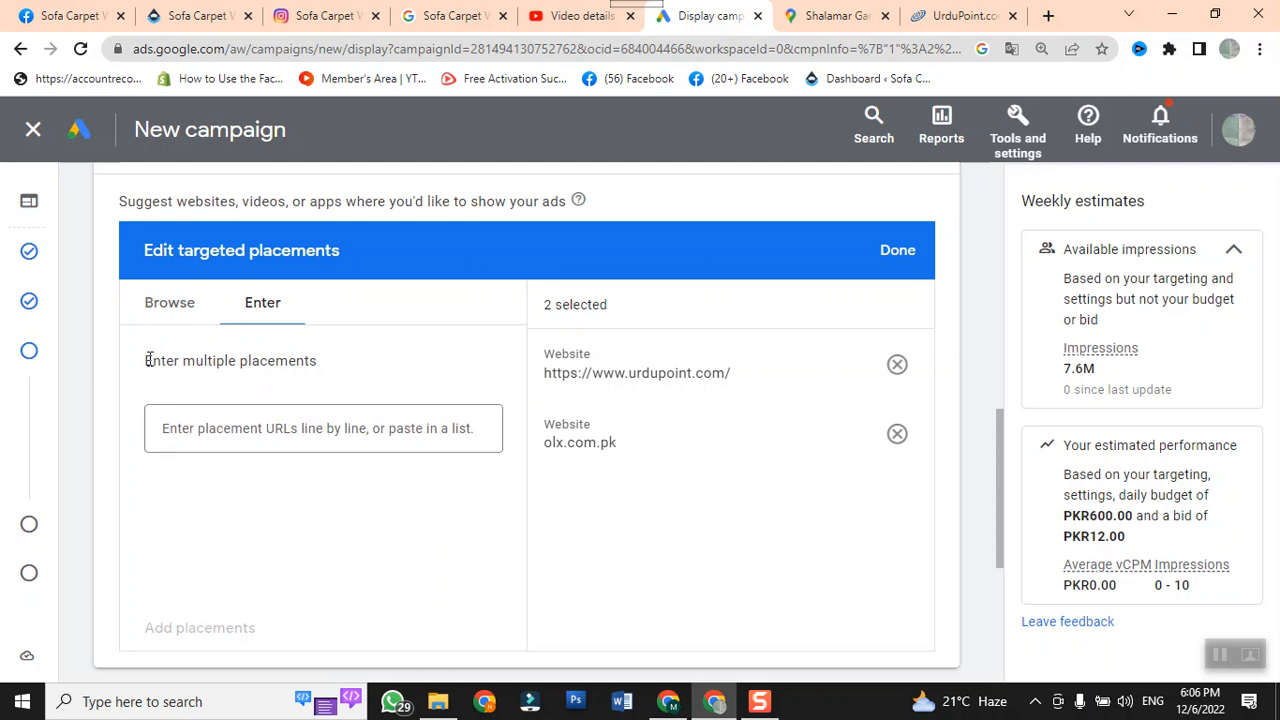
Return to browsing placements, open the YouTube channels category and replace the old search term with ary
left_click(182, 320)
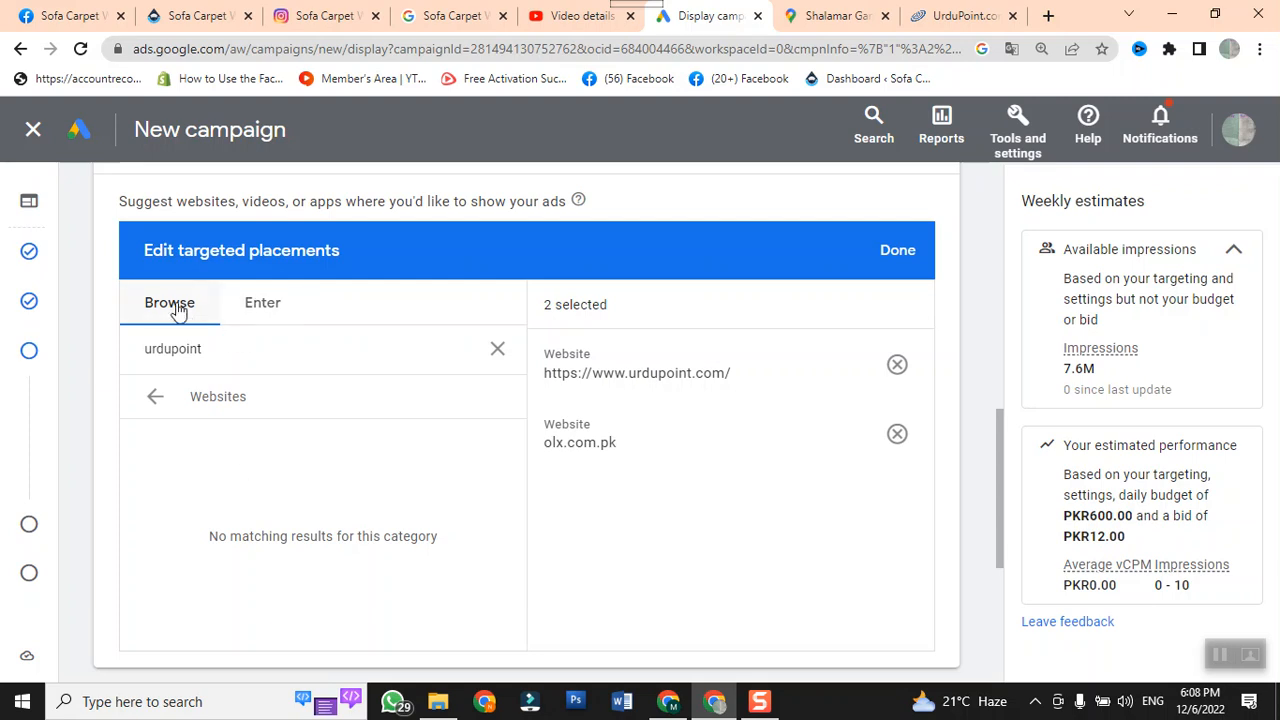
left_click(156, 398)
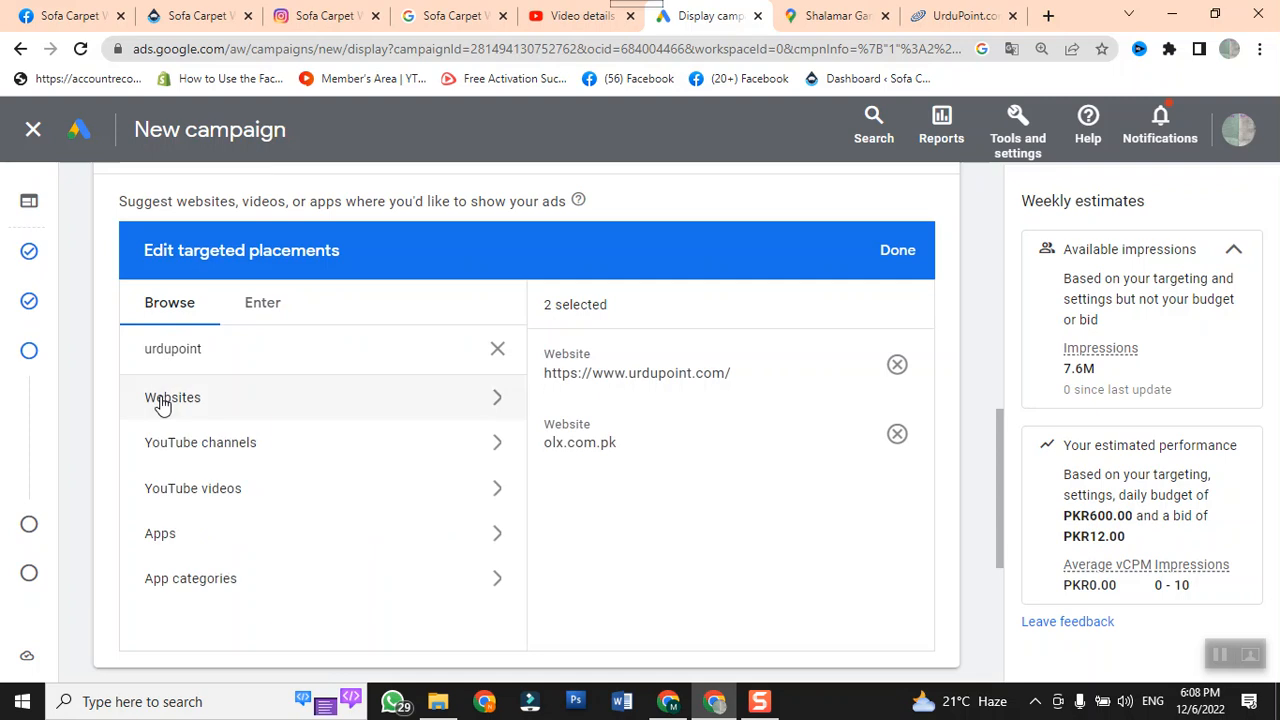
left_click(220, 460)
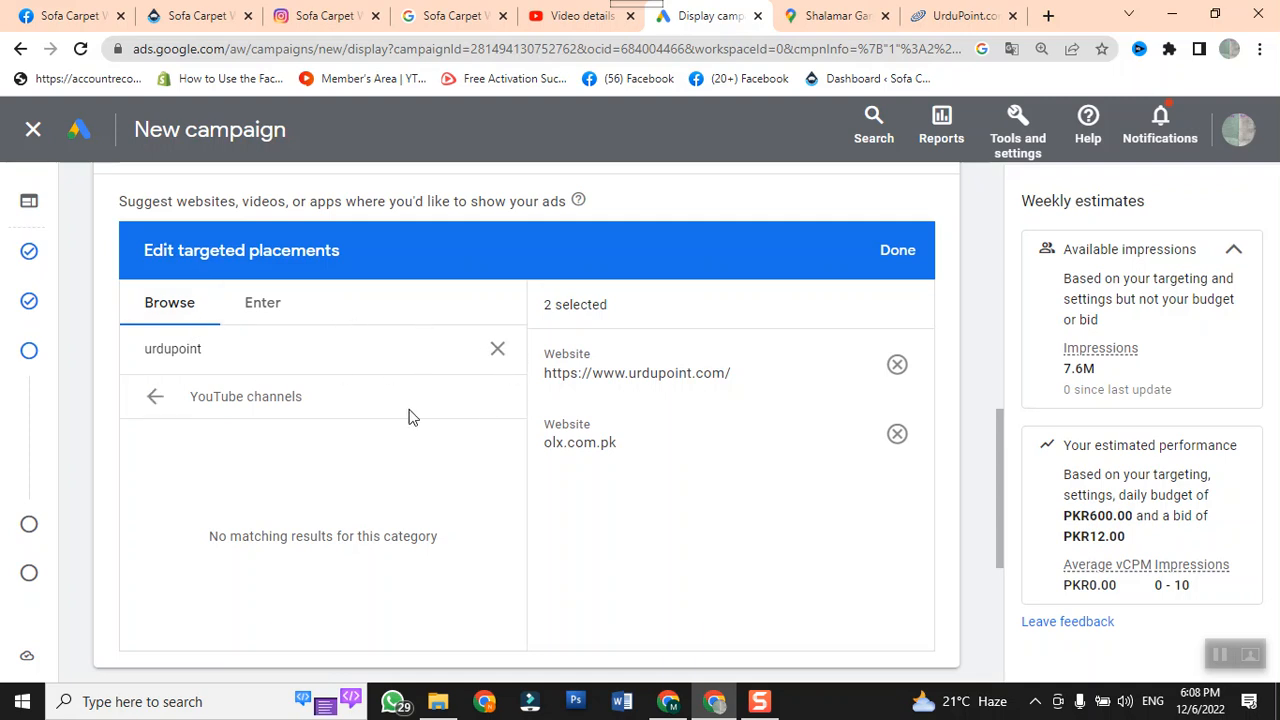
left_click(260, 311)
left_click(180, 300)
left_click_drag(193, 397, 316, 398)
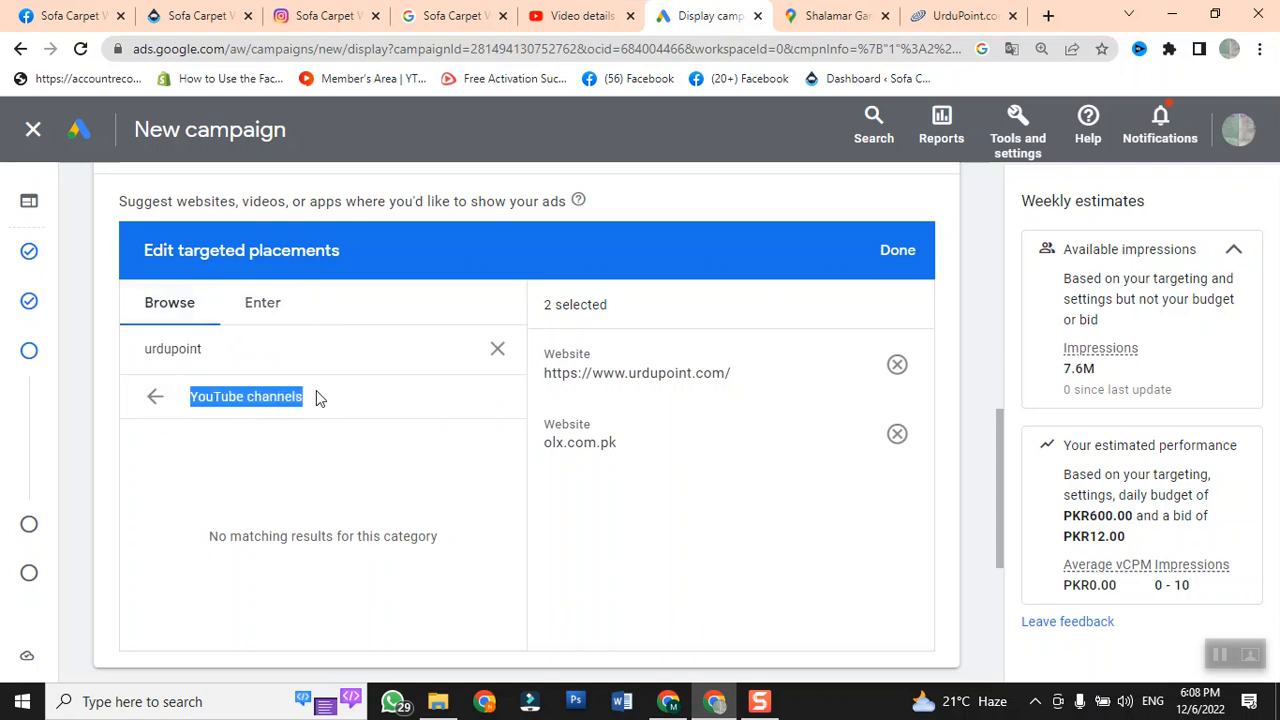
left_click(497, 348)
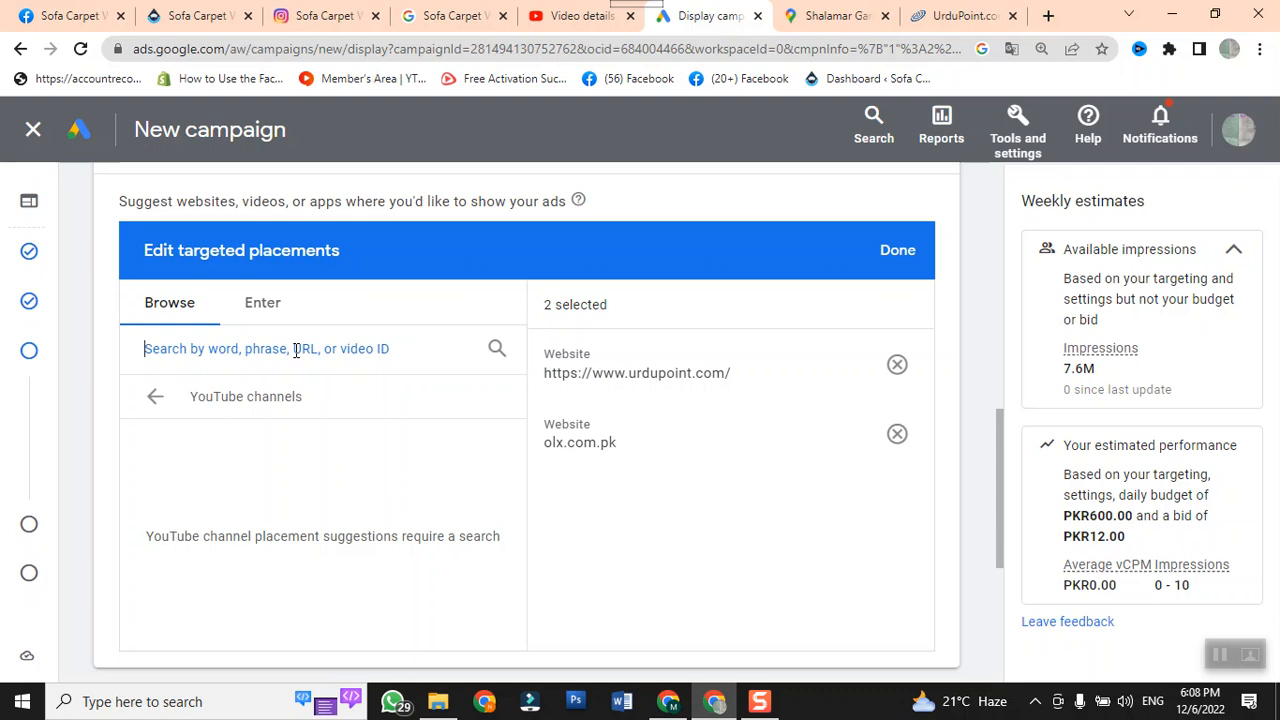
left_click(296, 350)
type("ary")
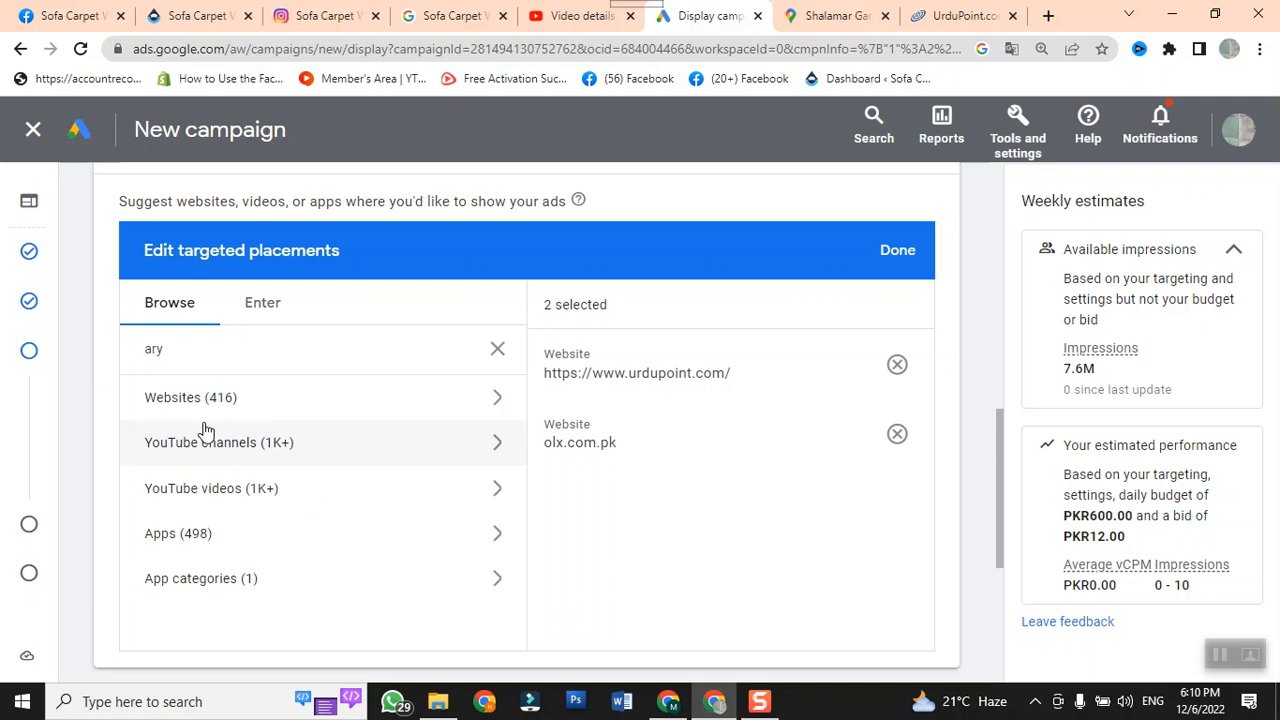
Add the ARY Digital HD YouTube channel as a targeted placement and look through the other matching channels
left_click(391, 458)
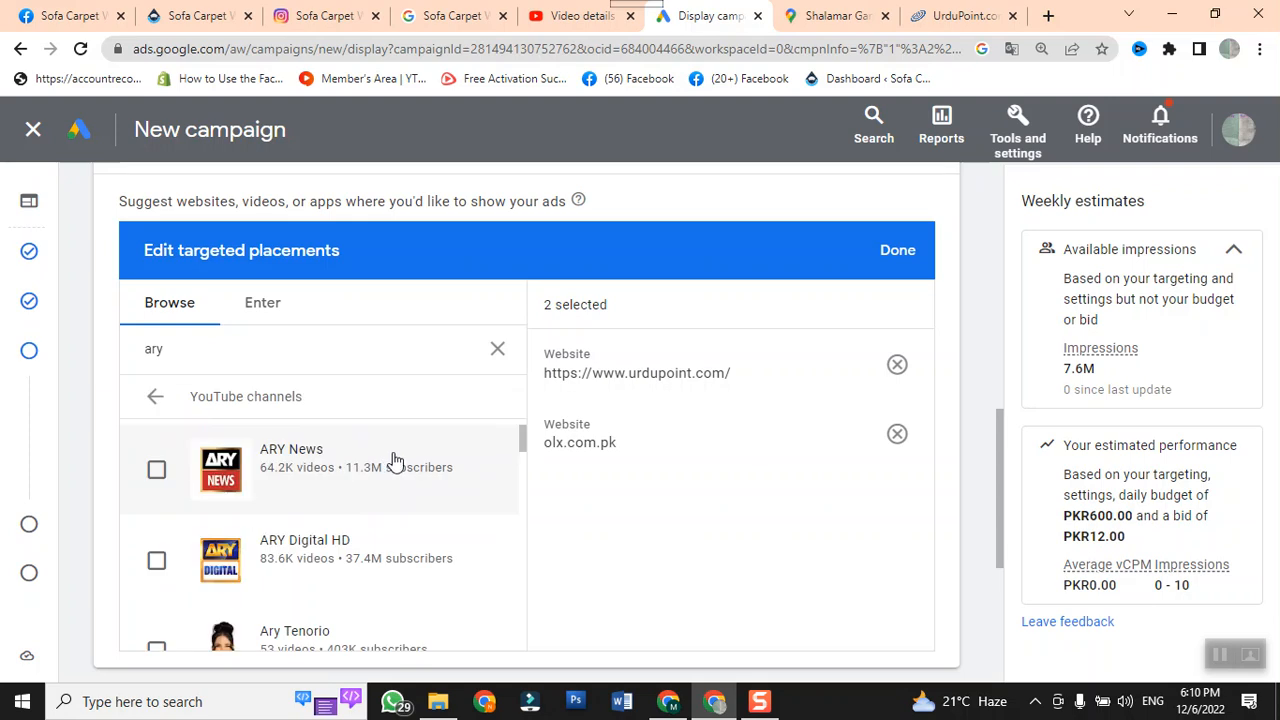
scroll(408, 478, "down", 1)
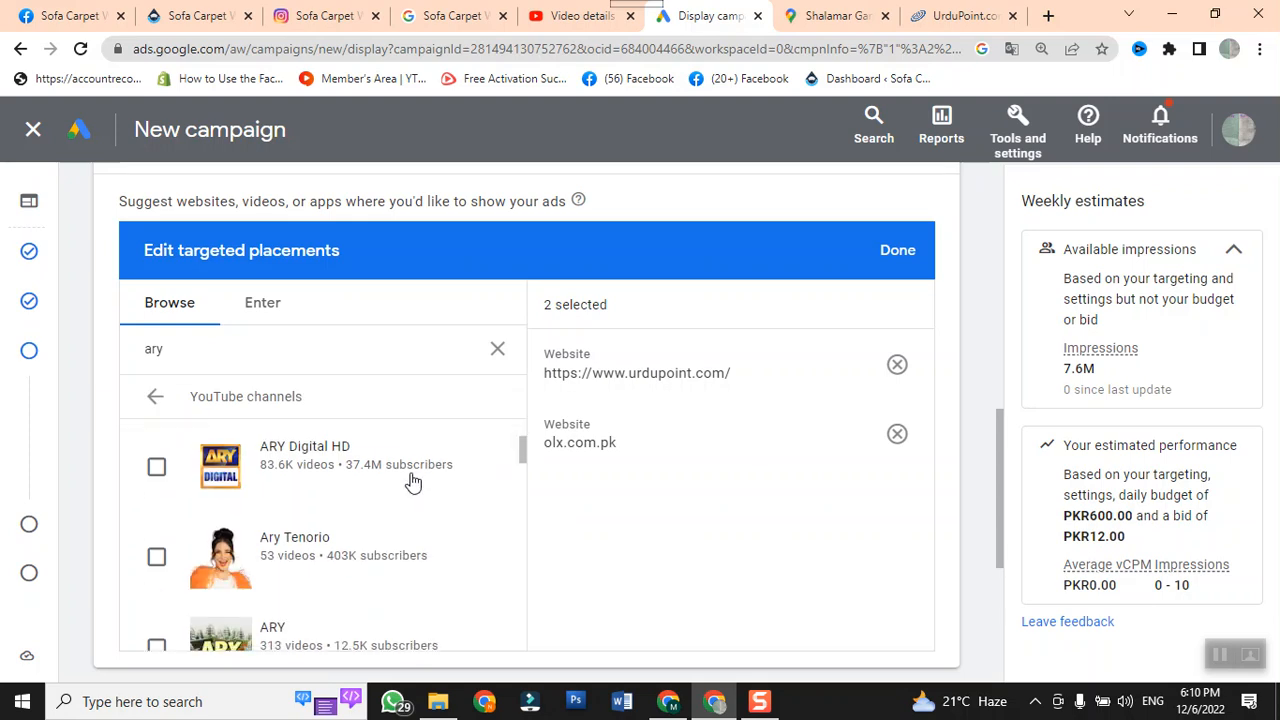
left_click(156, 470)
scroll(188, 480, "up", 1)
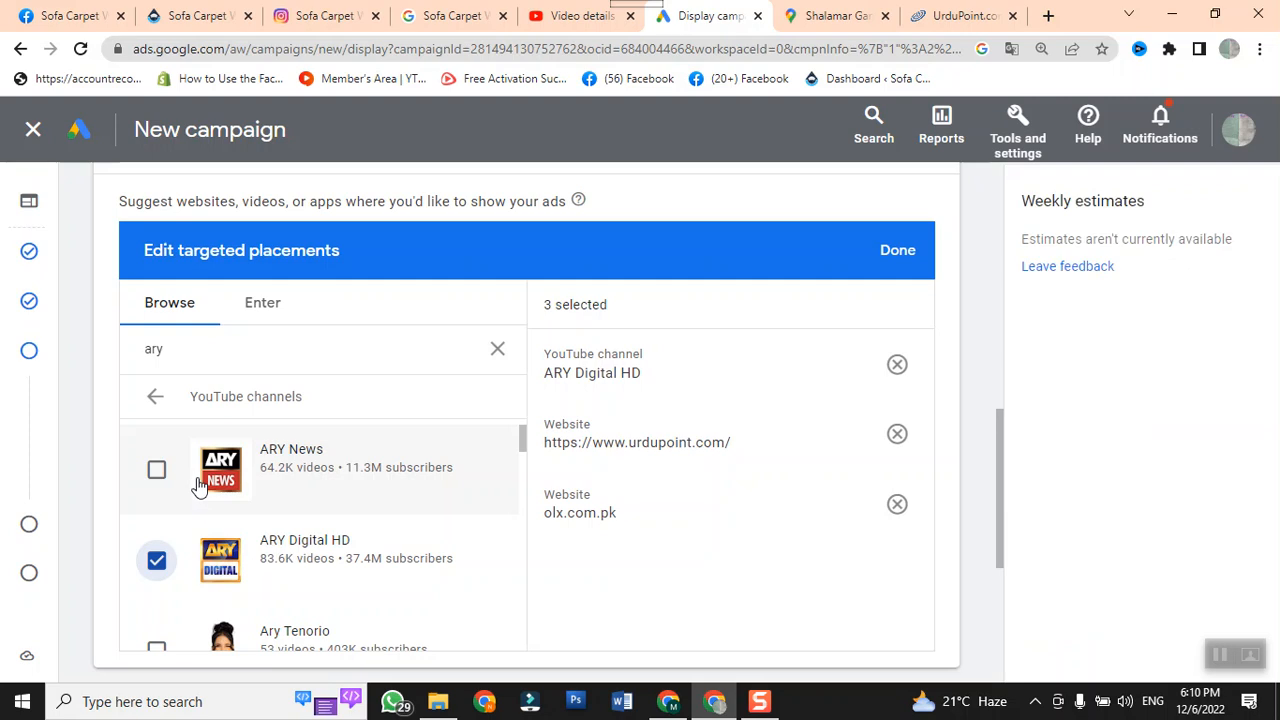
scroll(200, 520, "down", 1)
scroll(200, 520, "up", 1)
scroll(165, 495, "down", 2)
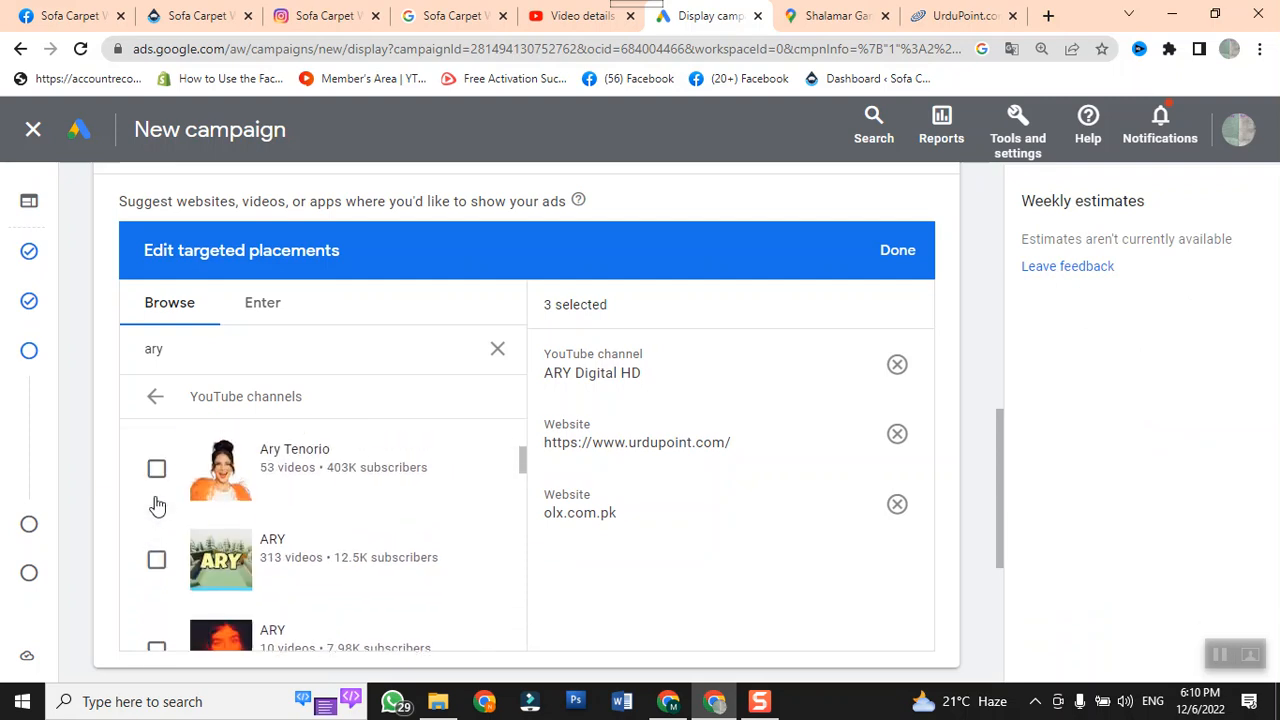
scroll(157, 505, "down", 2)
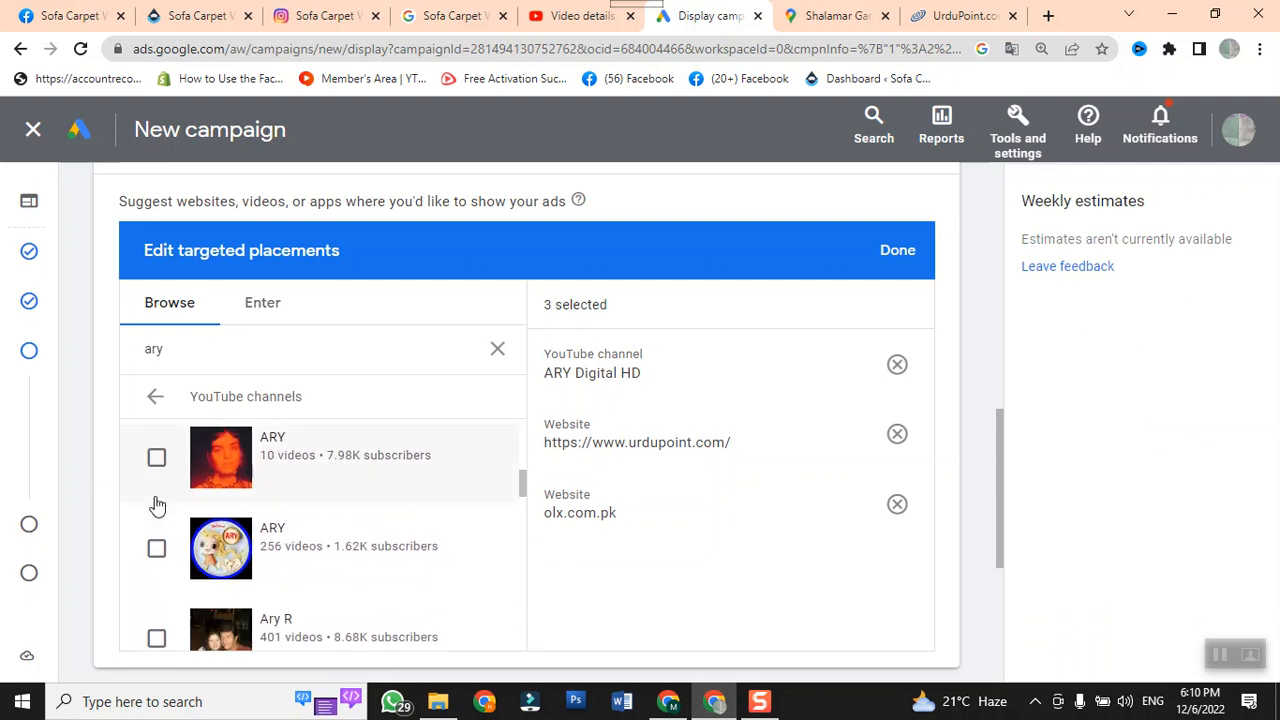
scroll(157, 505, "up", 4)
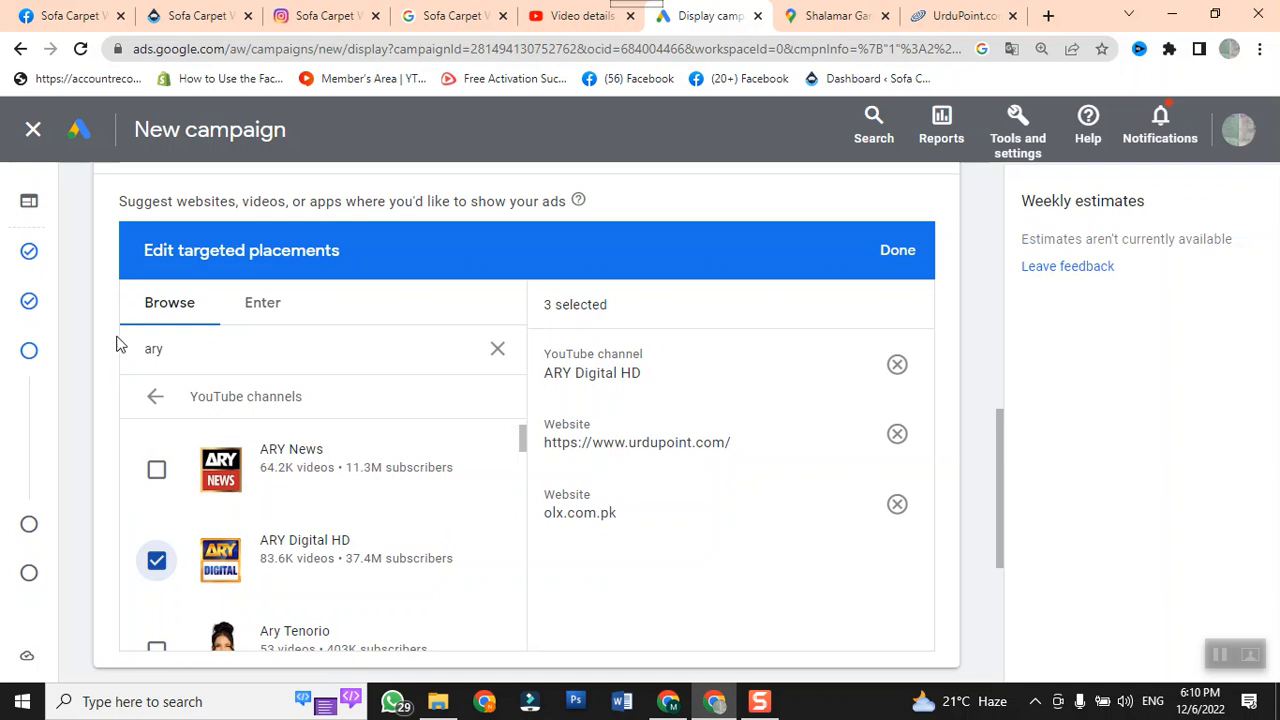
Add the ARY NEWS LIVE video from the YouTube videos category as a placement and return to the category list
left_click(154, 398)
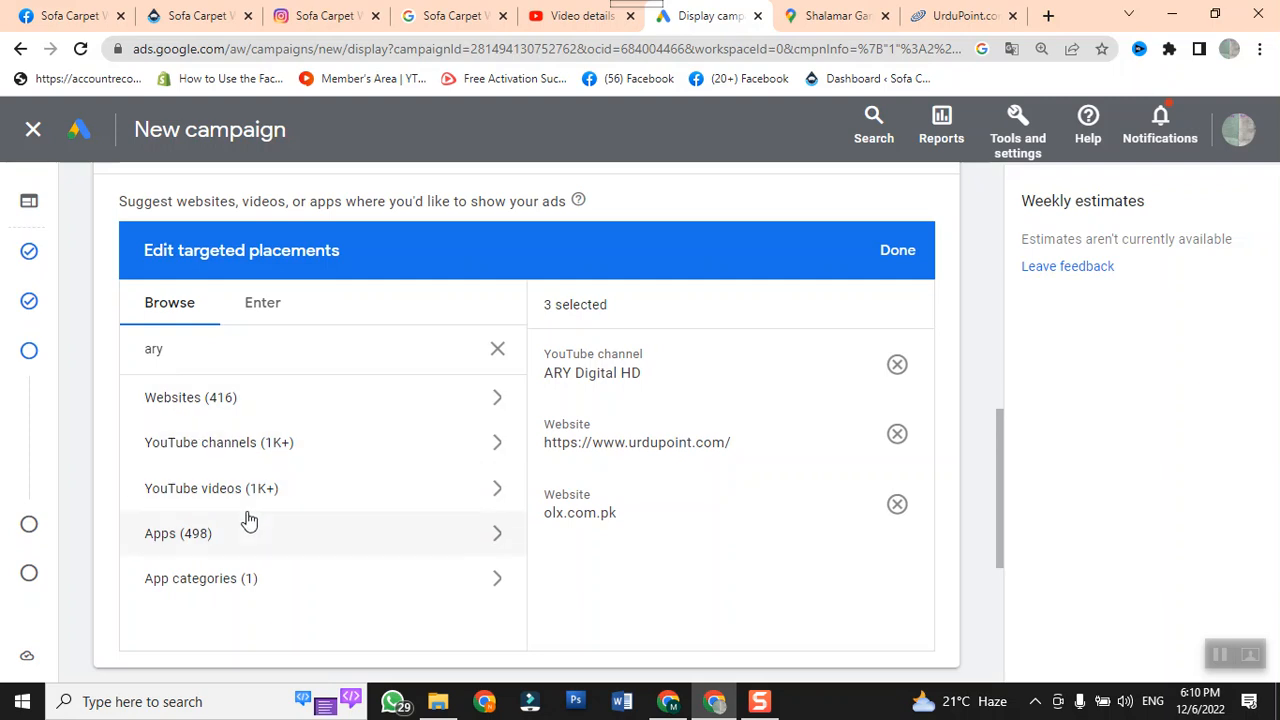
left_click(235, 486)
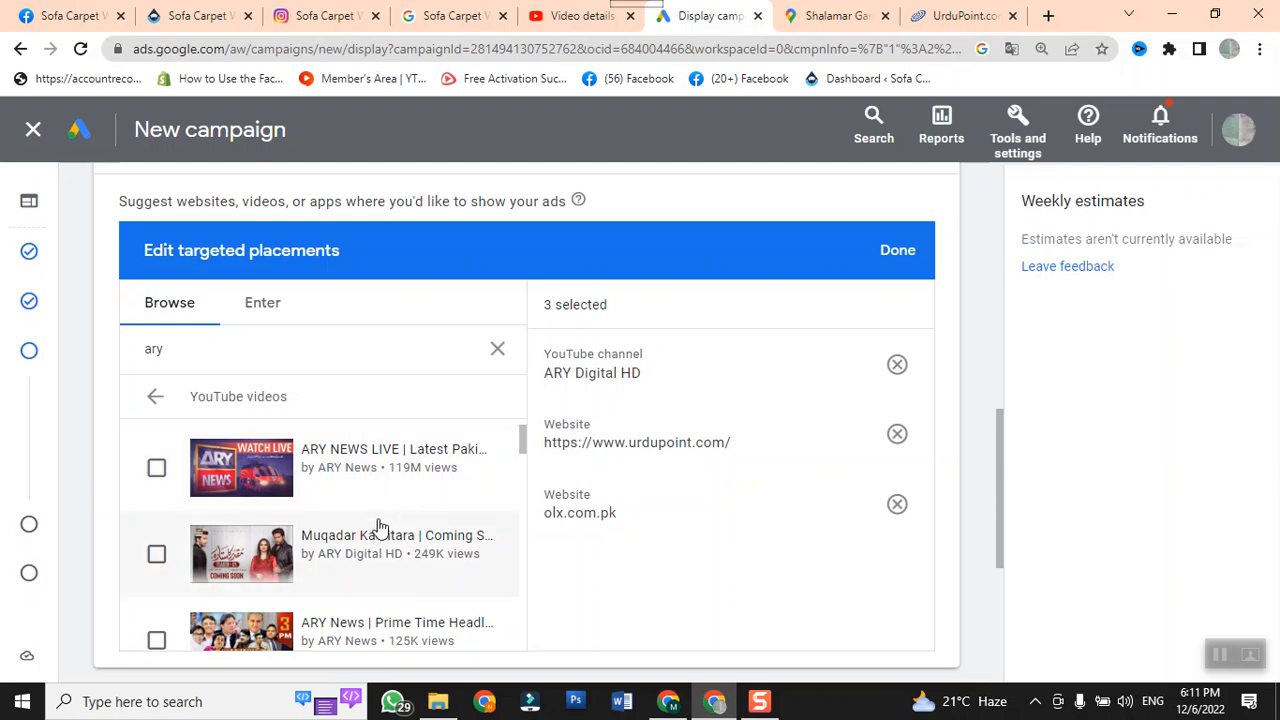
left_click(156, 468)
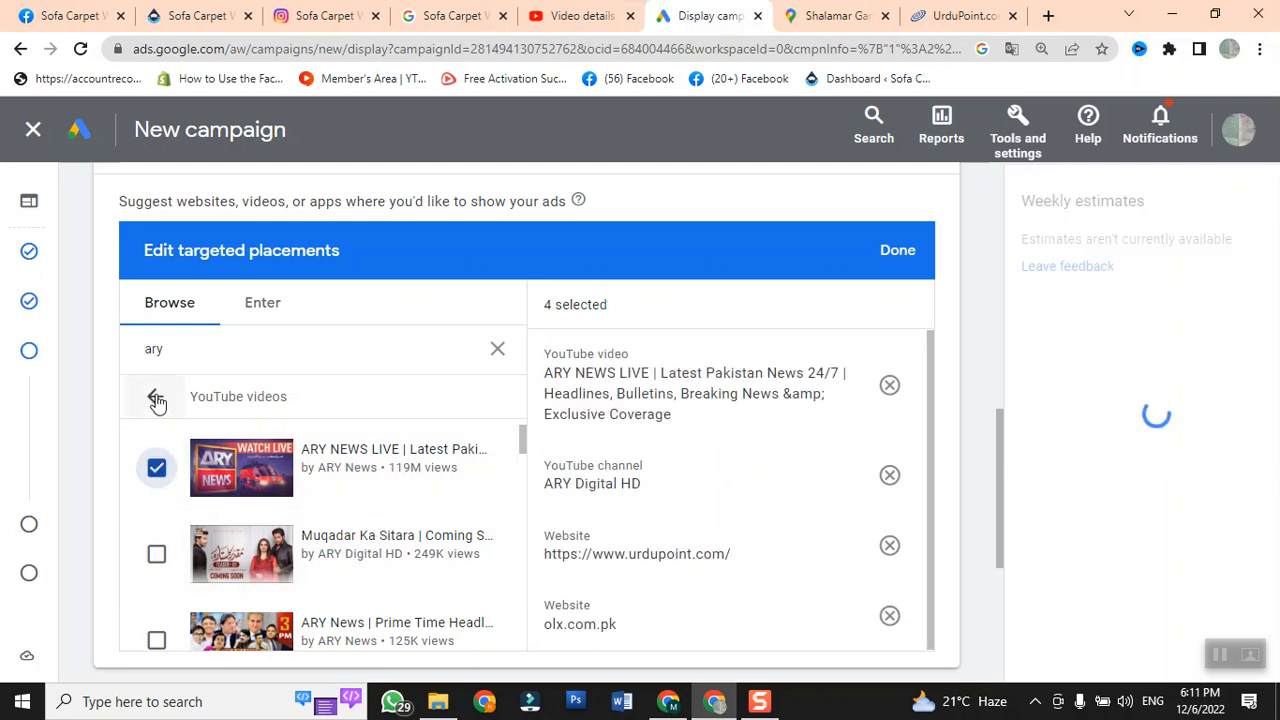
left_click(155, 399)
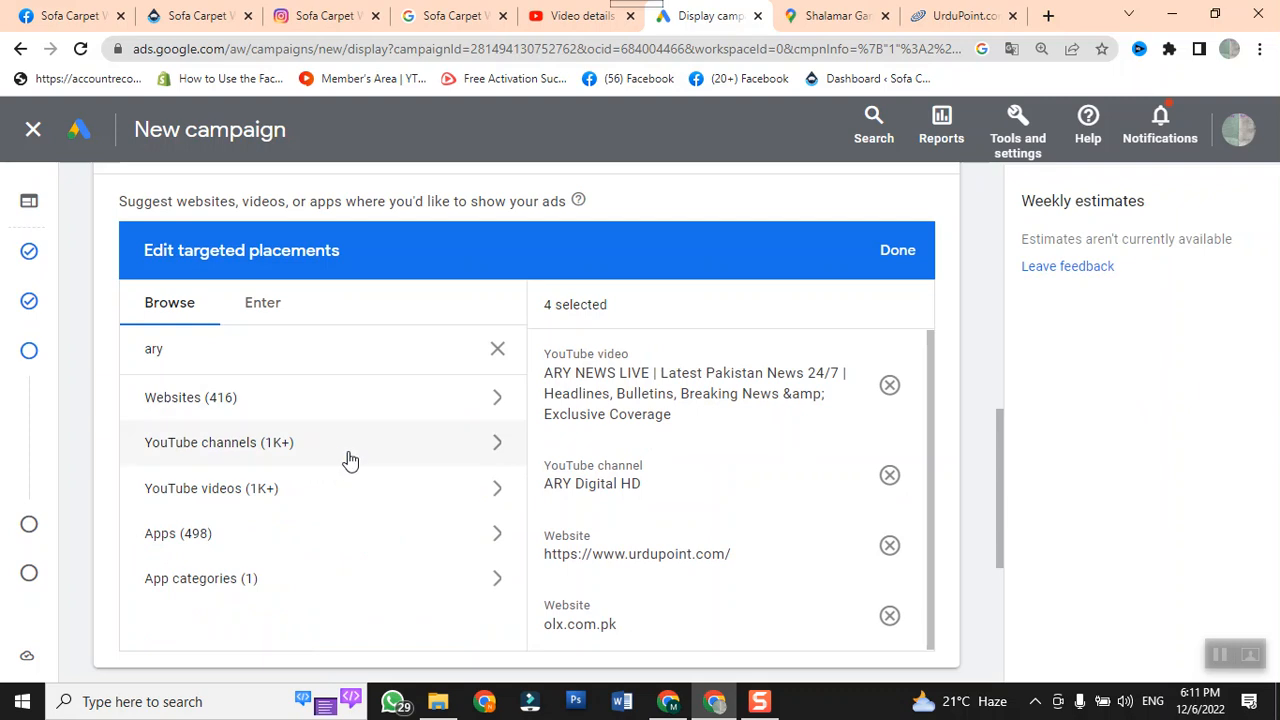
Leave the targeted placements as selected and continue to the campaign's Ads section
scroll(362, 458, "down", 2)
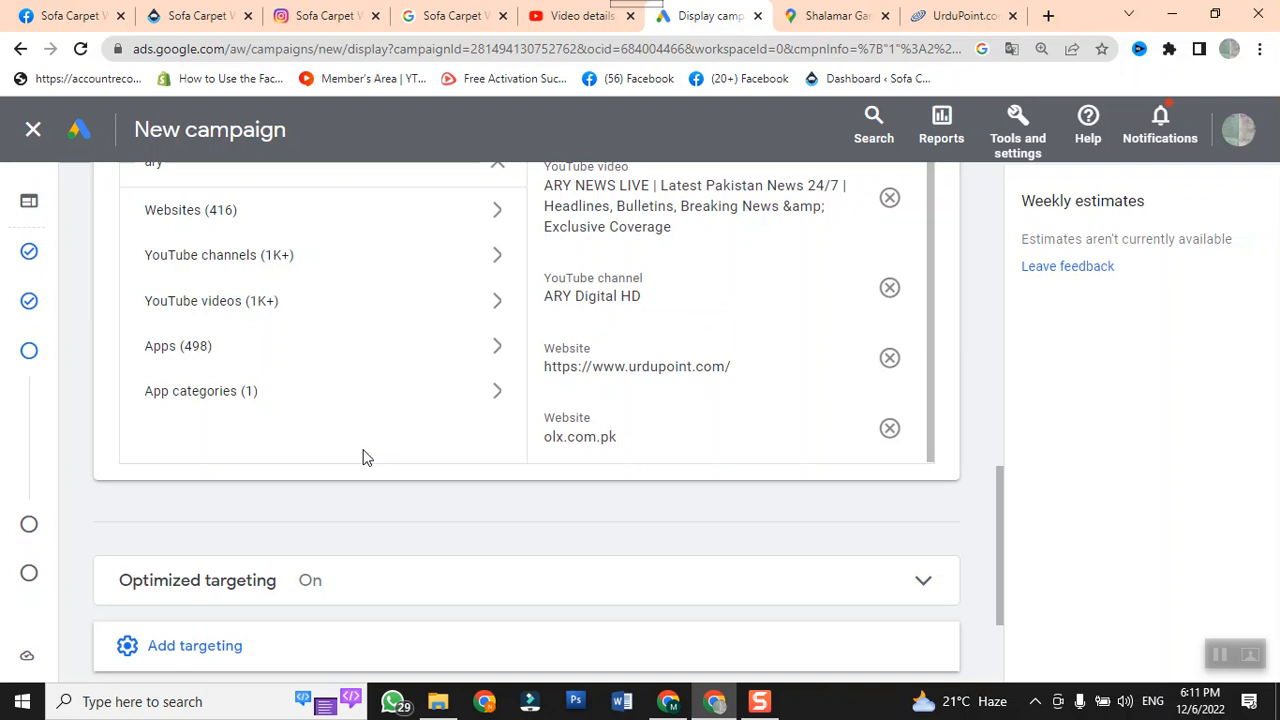
scroll(362, 458, "down", 2)
left_click(917, 518)
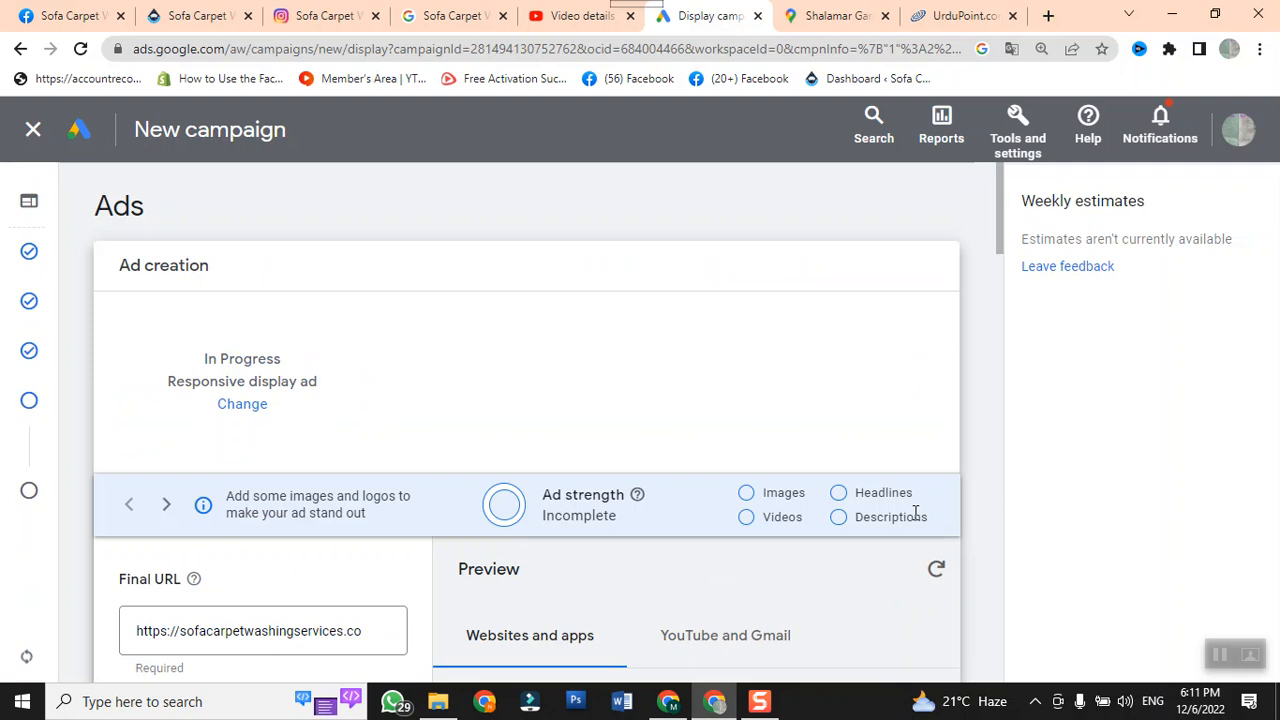
Look over the responsive display ad form, from final URL, business name, images and videos down to headlines, descriptions and URL options
scroll(656, 440, "down", 1)
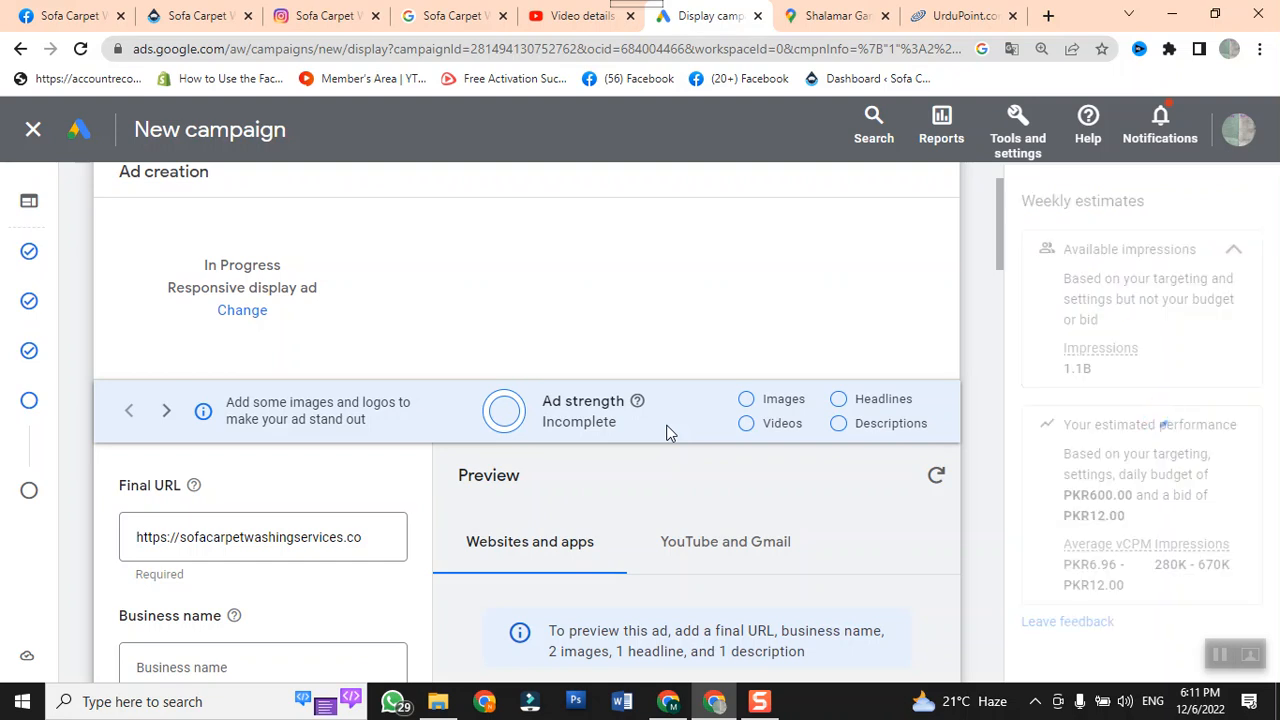
scroll(670, 430, "up", 1)
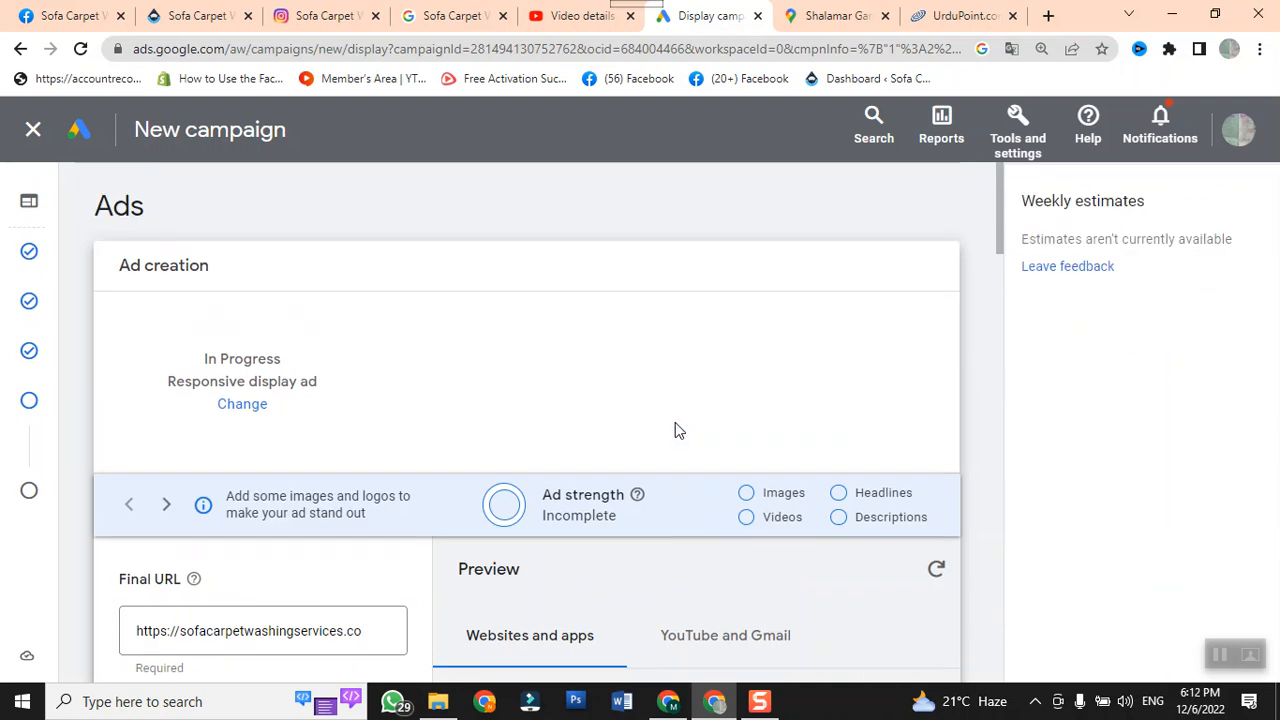
scroll(675, 430, "down", 2)
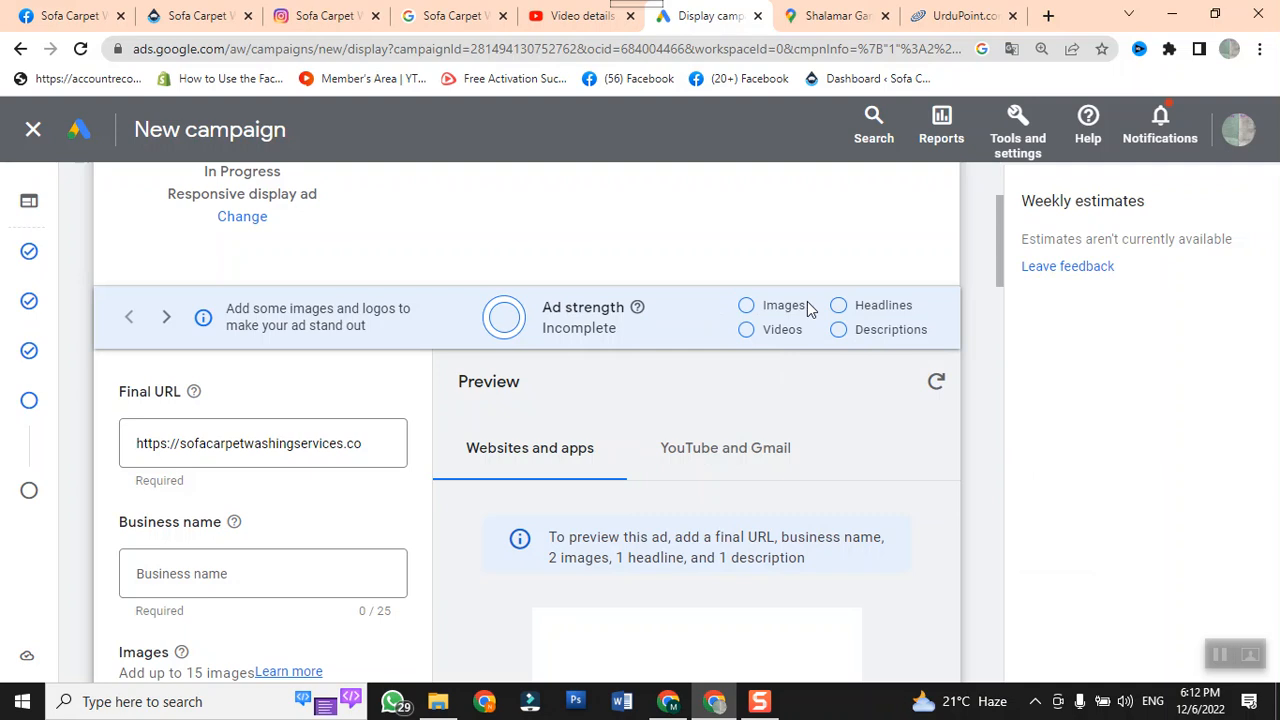
left_click(242, 576)
scroll(240, 572, "down", 2)
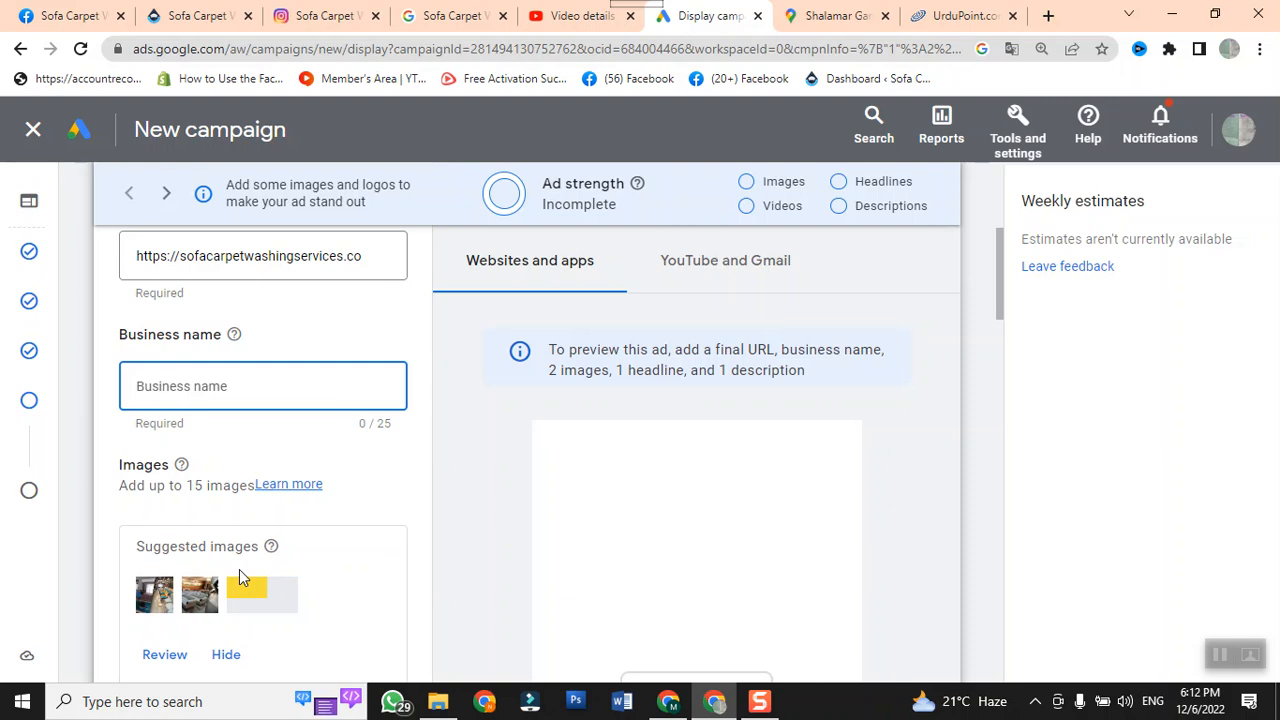
scroll(232, 530, "down", 1)
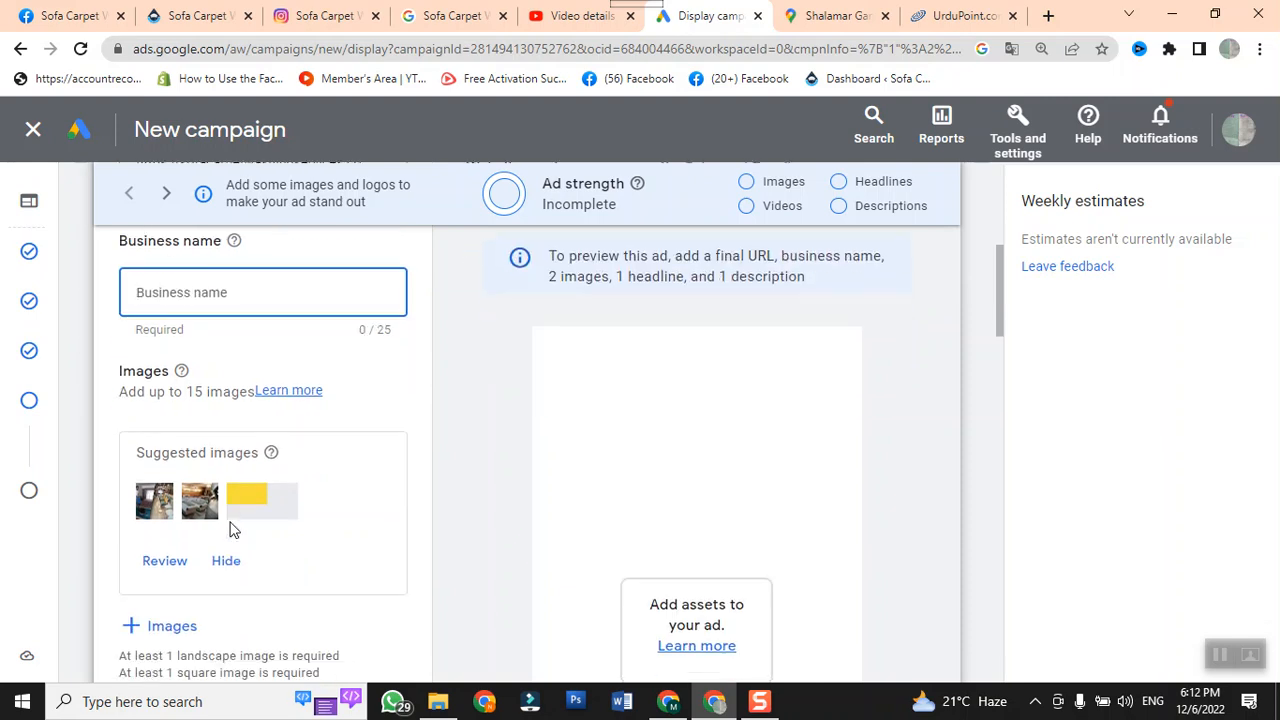
scroll(229, 530, "up", 2)
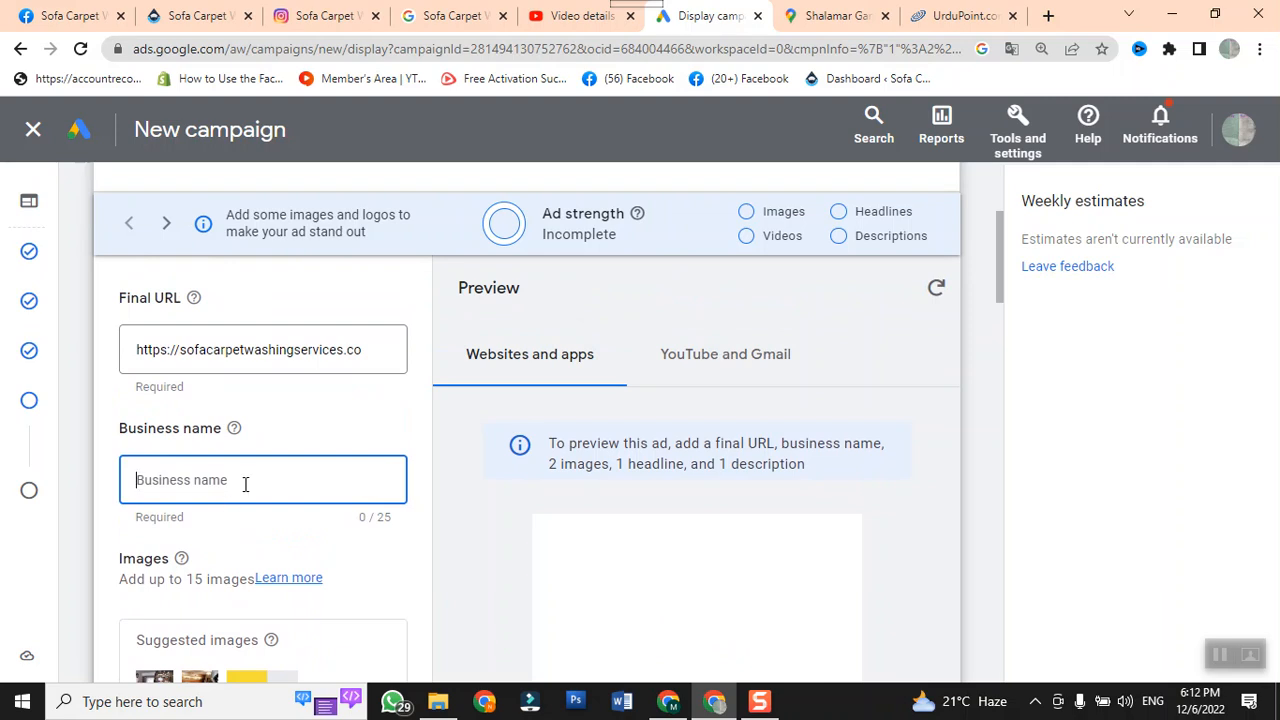
scroll(245, 484, "down", 2)
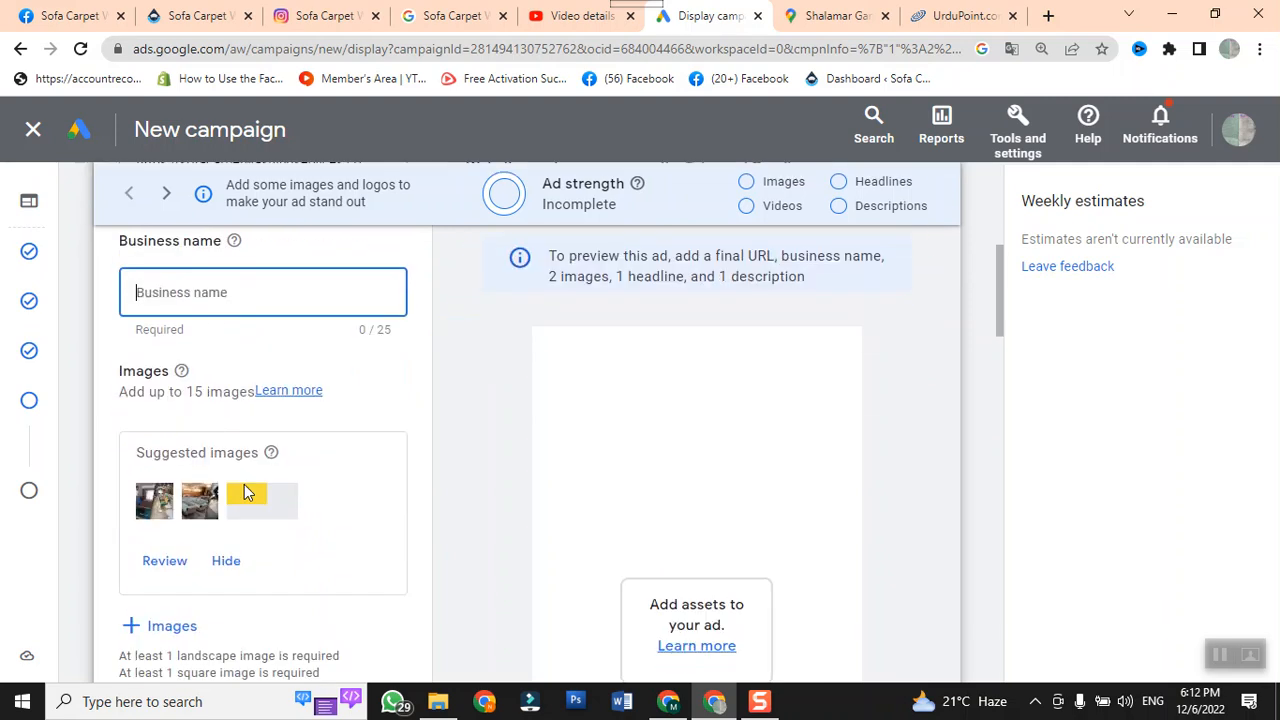
scroll(244, 484, "down", 4)
scroll(244, 484, "down", 3)
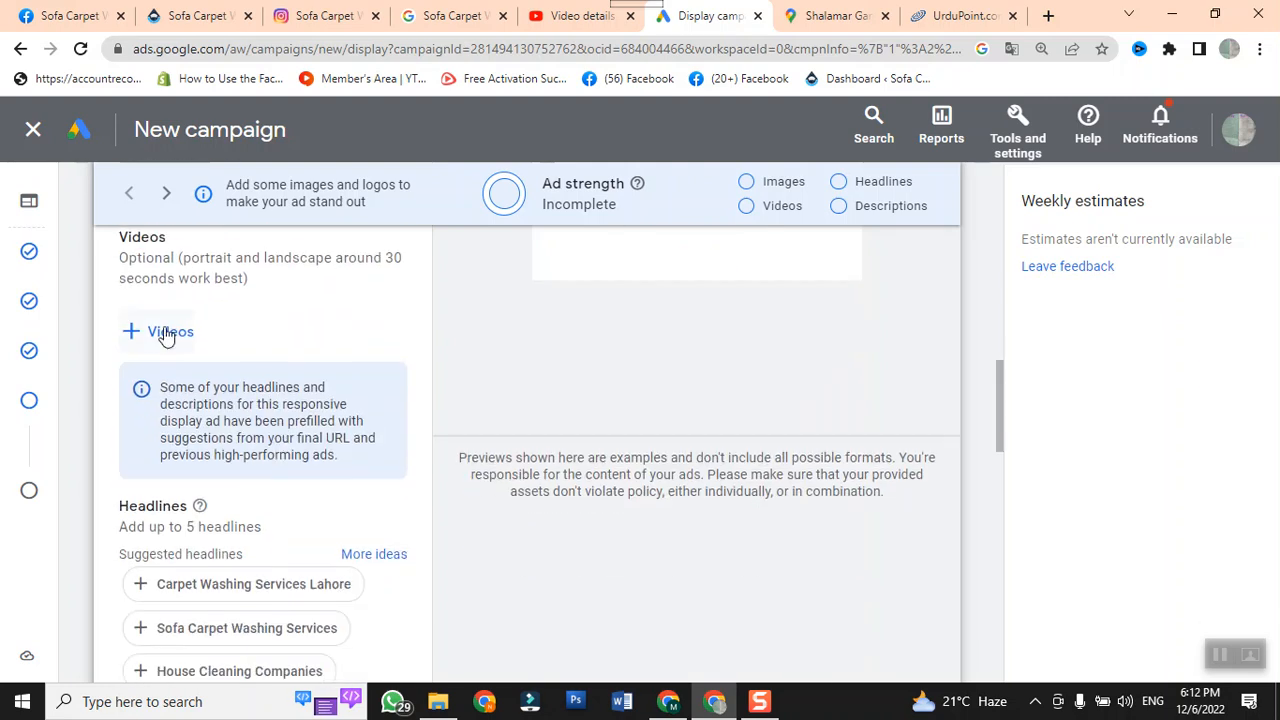
scroll(168, 360, "up", 2)
scroll(170, 366, "down", 2)
scroll(172, 366, "down", 7)
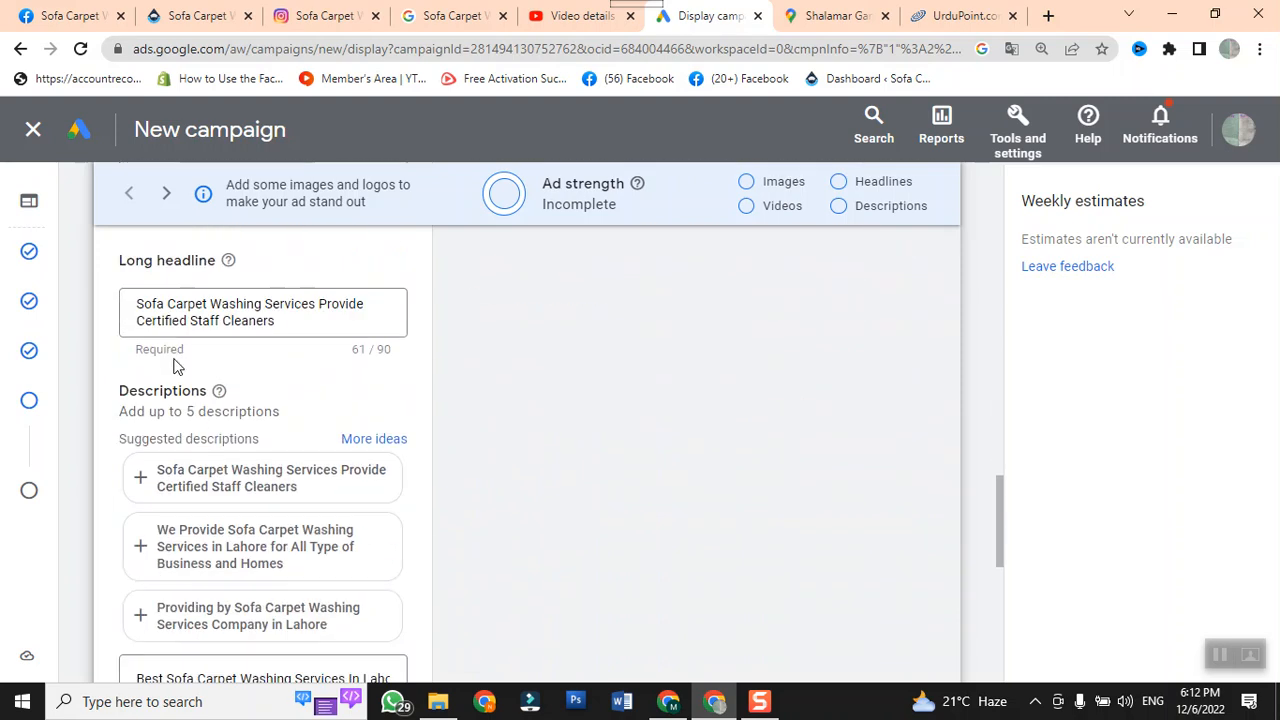
scroll(175, 362, "down", 5)
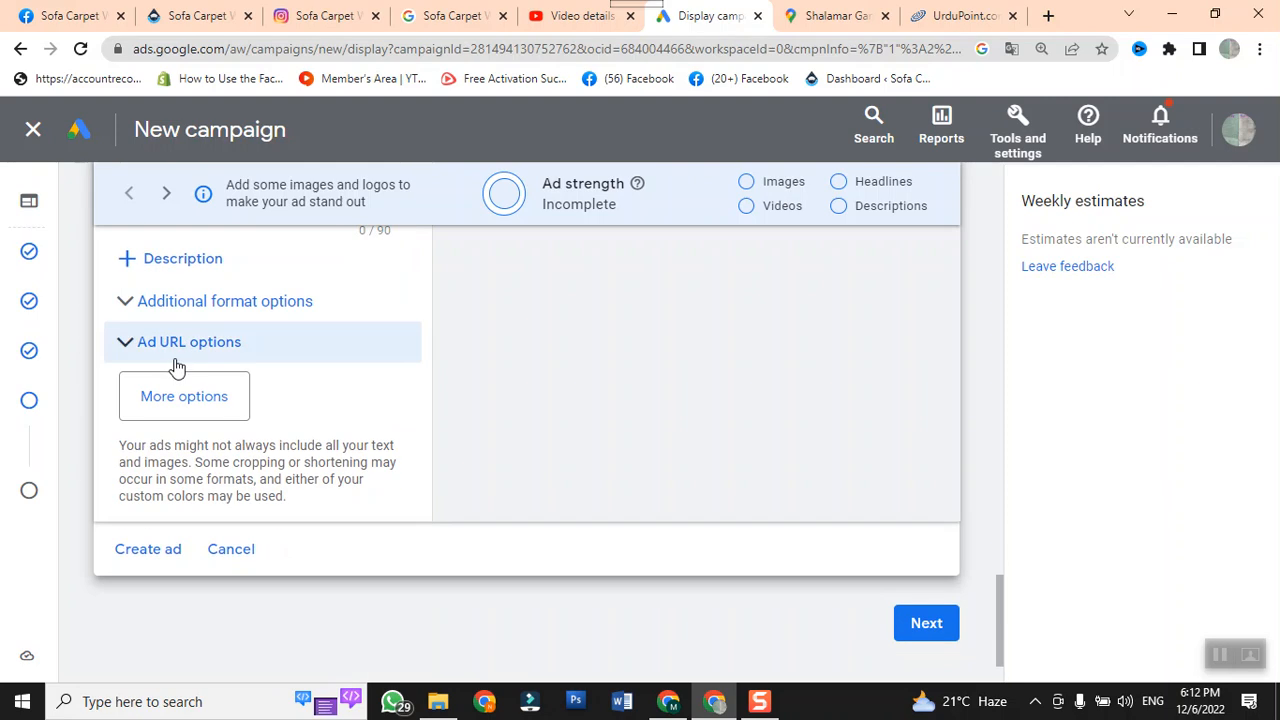
Add the Sofa & Carpet Washing, grey armchair and Metterss Cleaning videos from the asset library, and go through the remaining ad fields
scroll(181, 368, "up", 10)
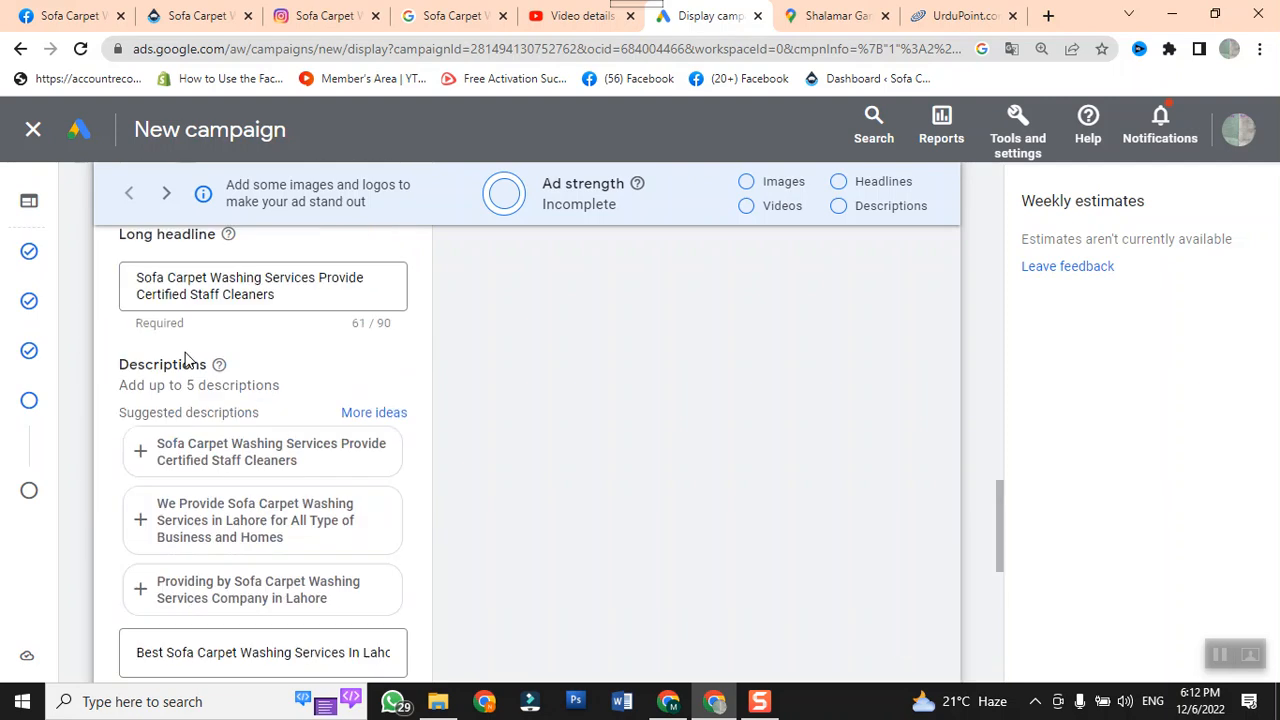
scroll(185, 360, "down", 3)
scroll(186, 363, "up", 3)
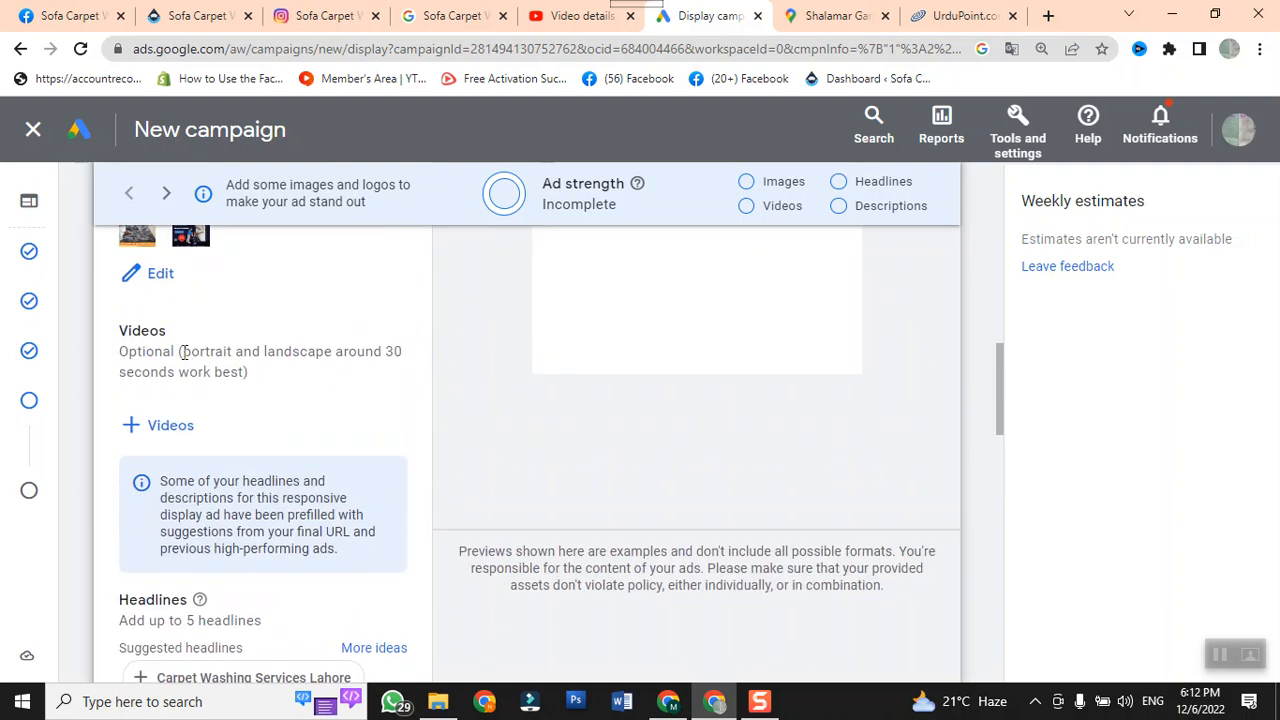
left_click(164, 425)
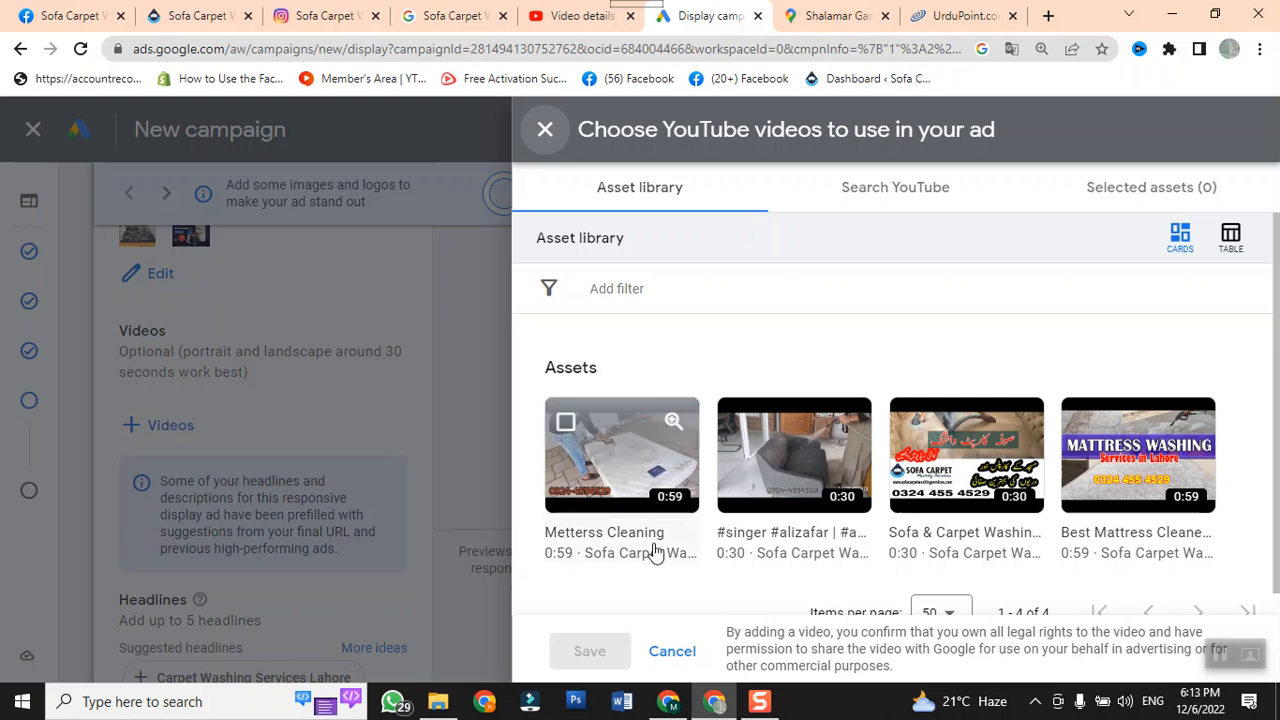
scroll(656, 543, "down", 1)
scroll(656, 543, "up", 1)
scroll(656, 550, "down", 1)
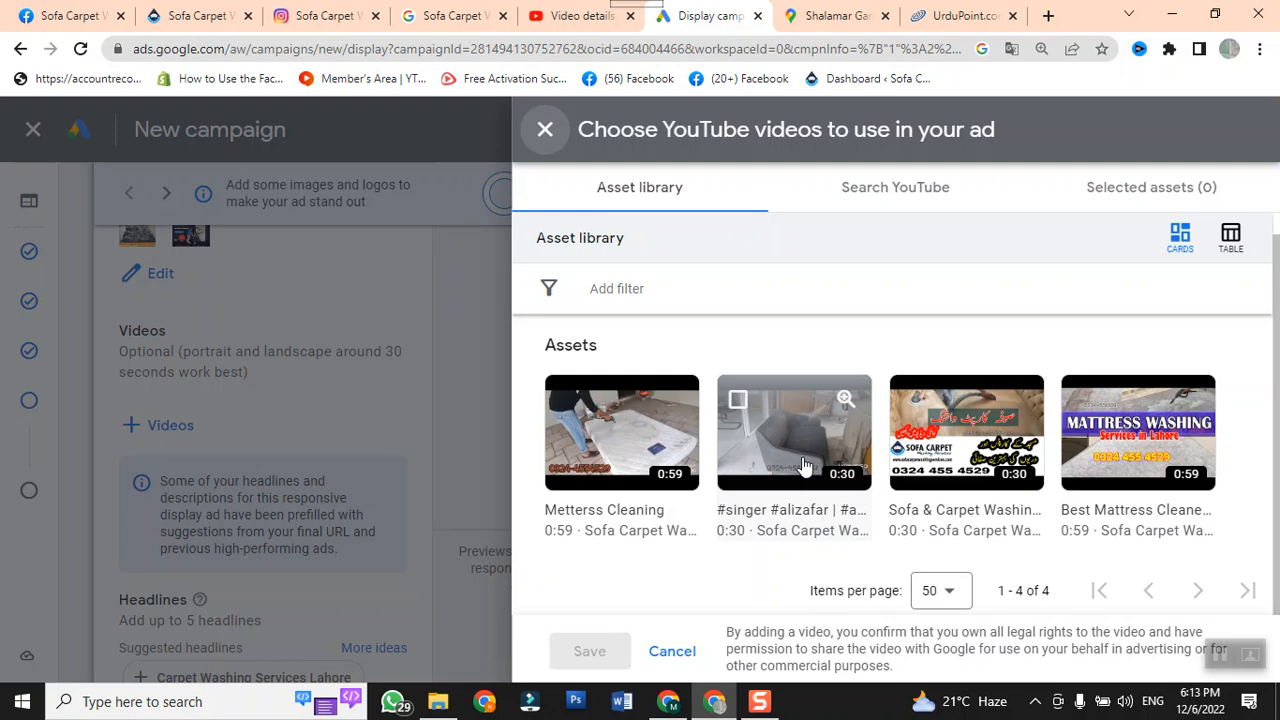
left_click(913, 445)
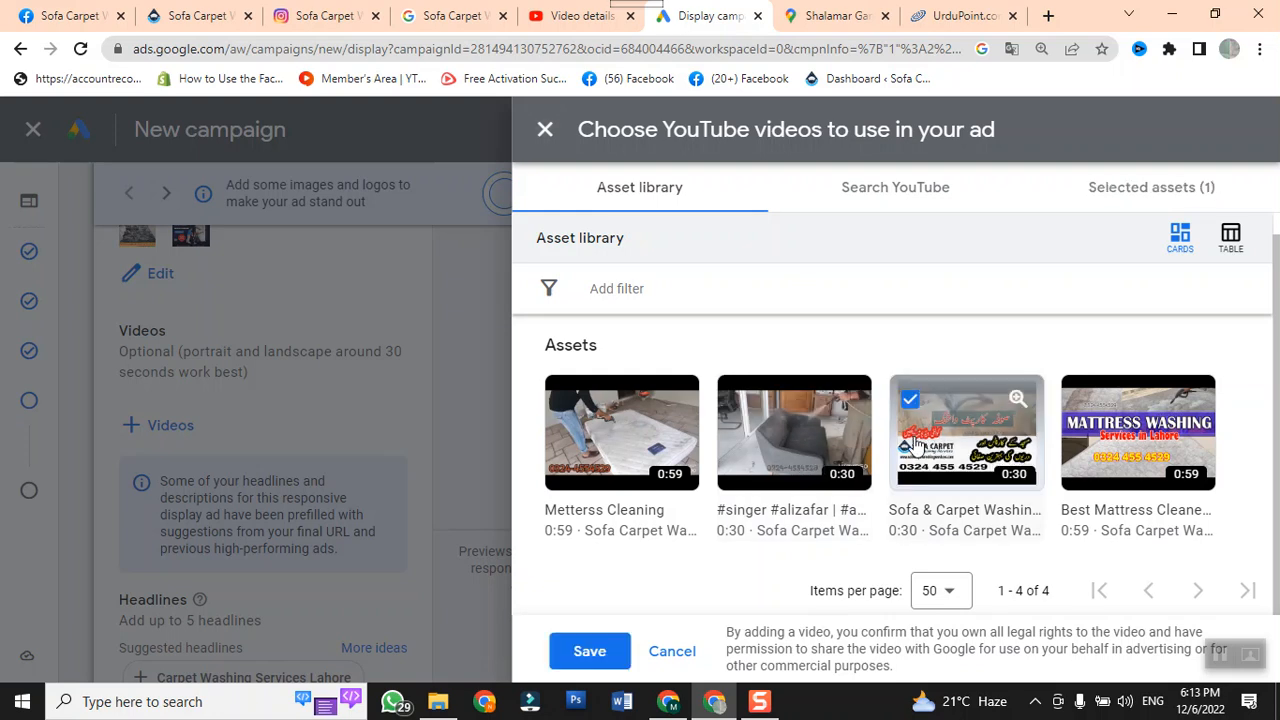
left_click(760, 425)
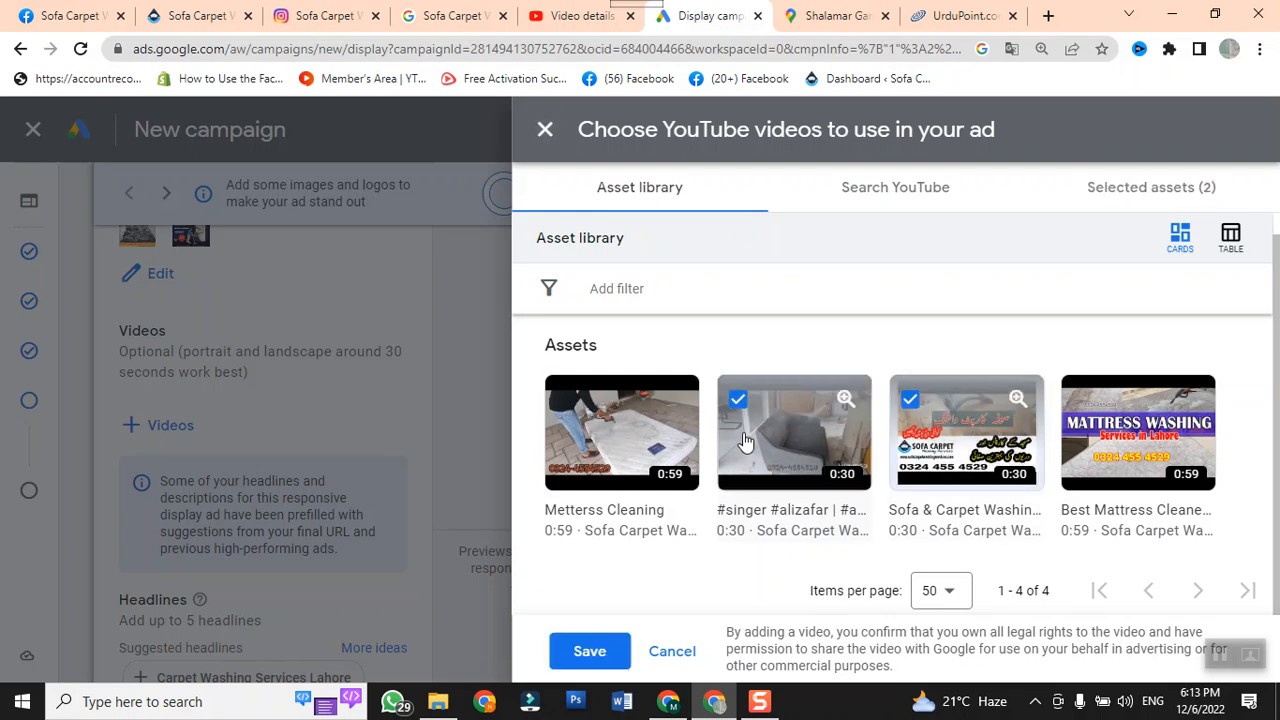
left_click(570, 405)
left_click(583, 650)
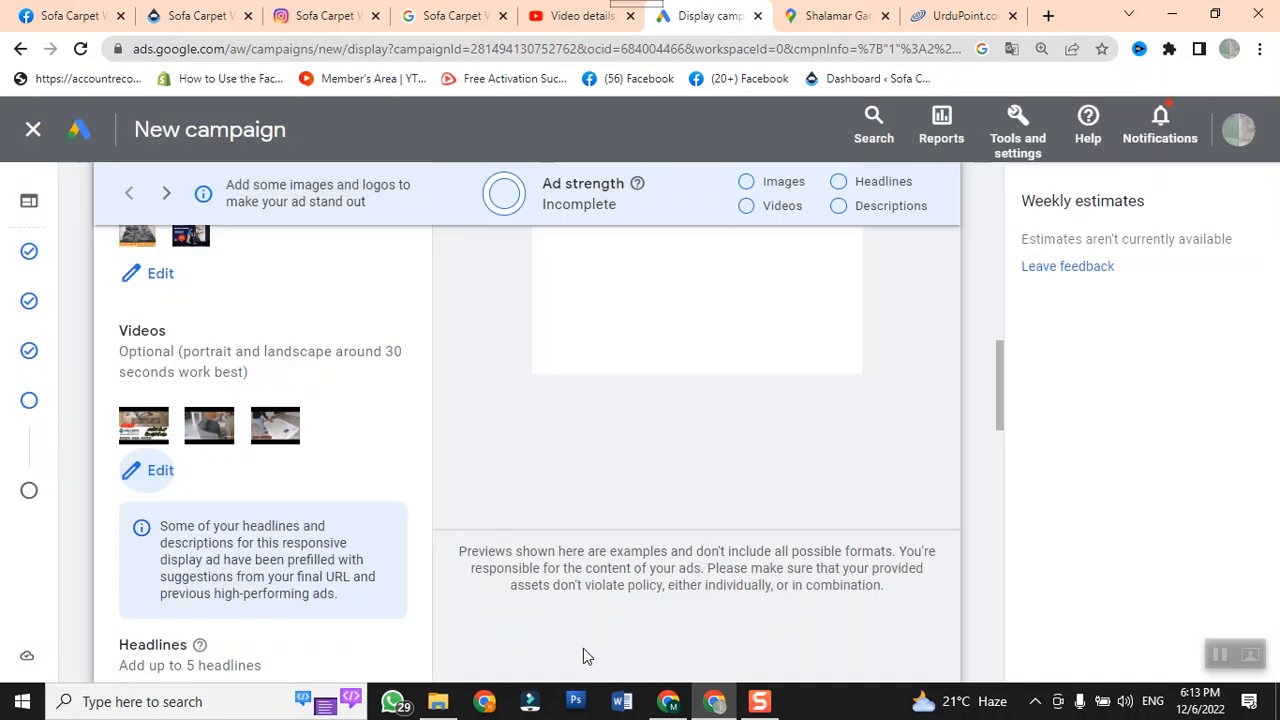
scroll(466, 562, "down", 2)
scroll(467, 557, "down", 2)
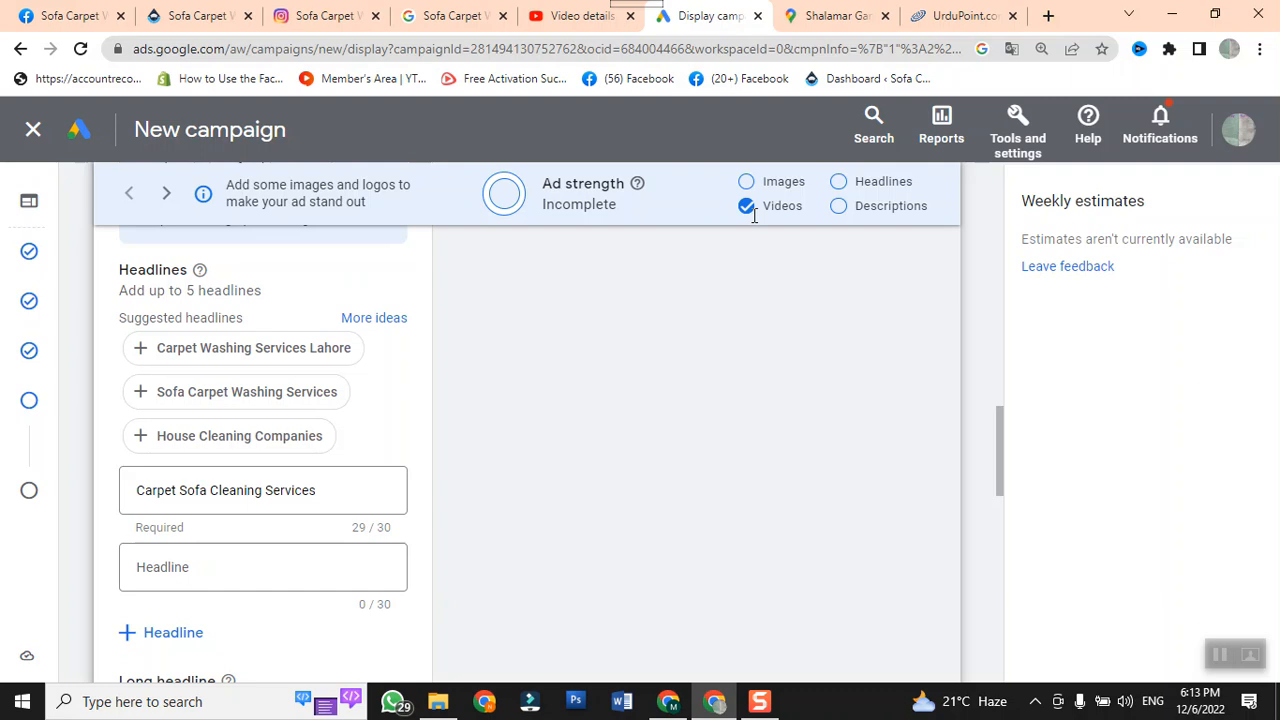
scroll(785, 298, "down", 10)
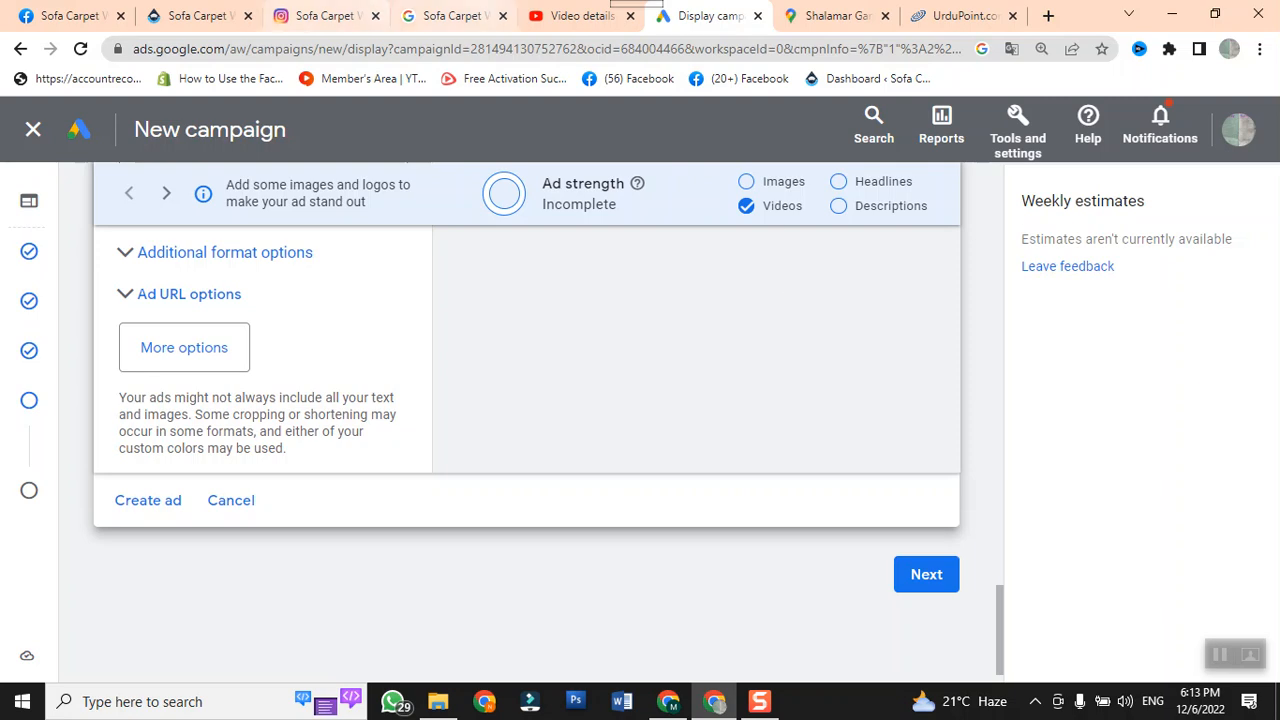
Switch to YouTube Studio, open the channel's content list and check the visibility options of the How To Clean Wall video
left_click(557, 18)
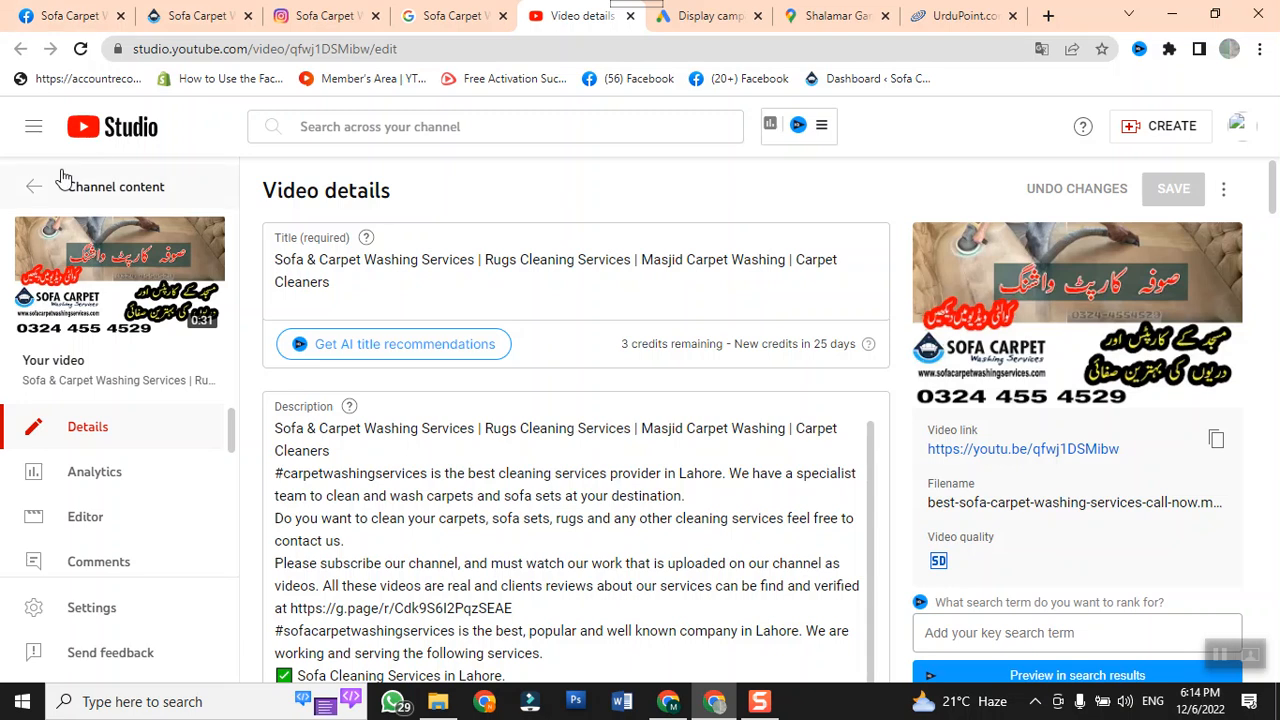
left_click(27, 192)
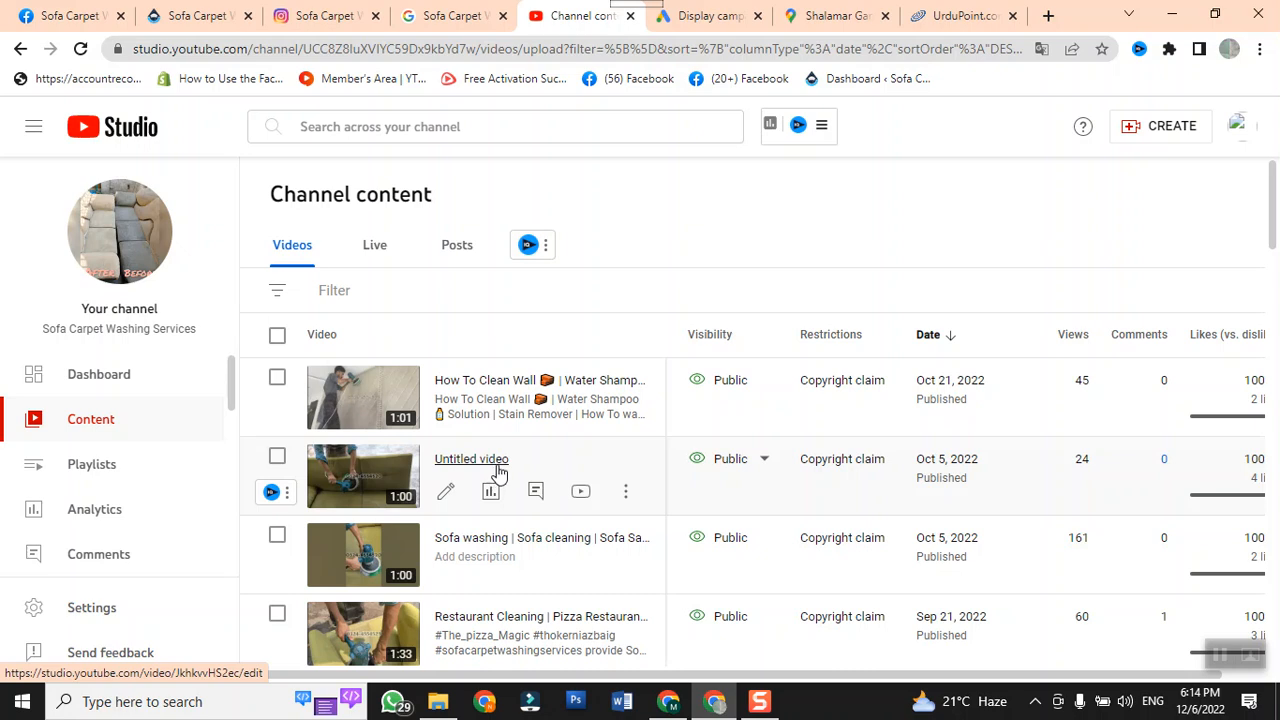
mouse_move(884, 386)
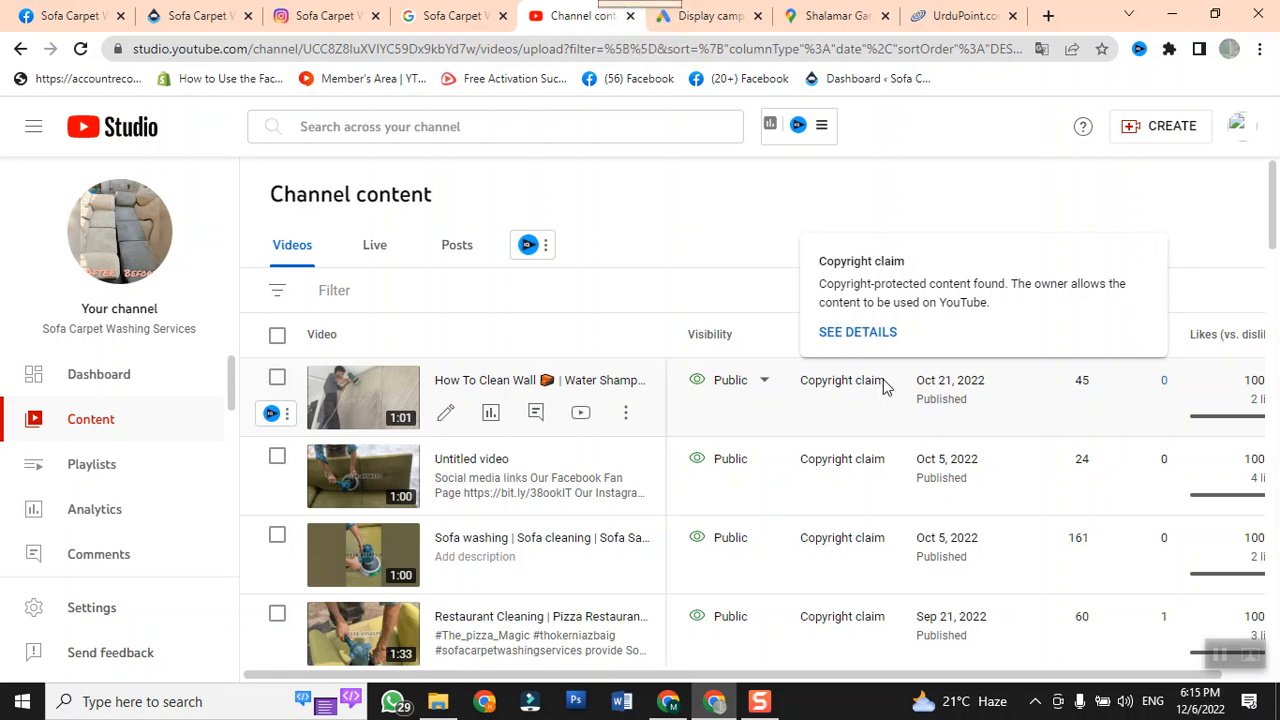
left_click(764, 390)
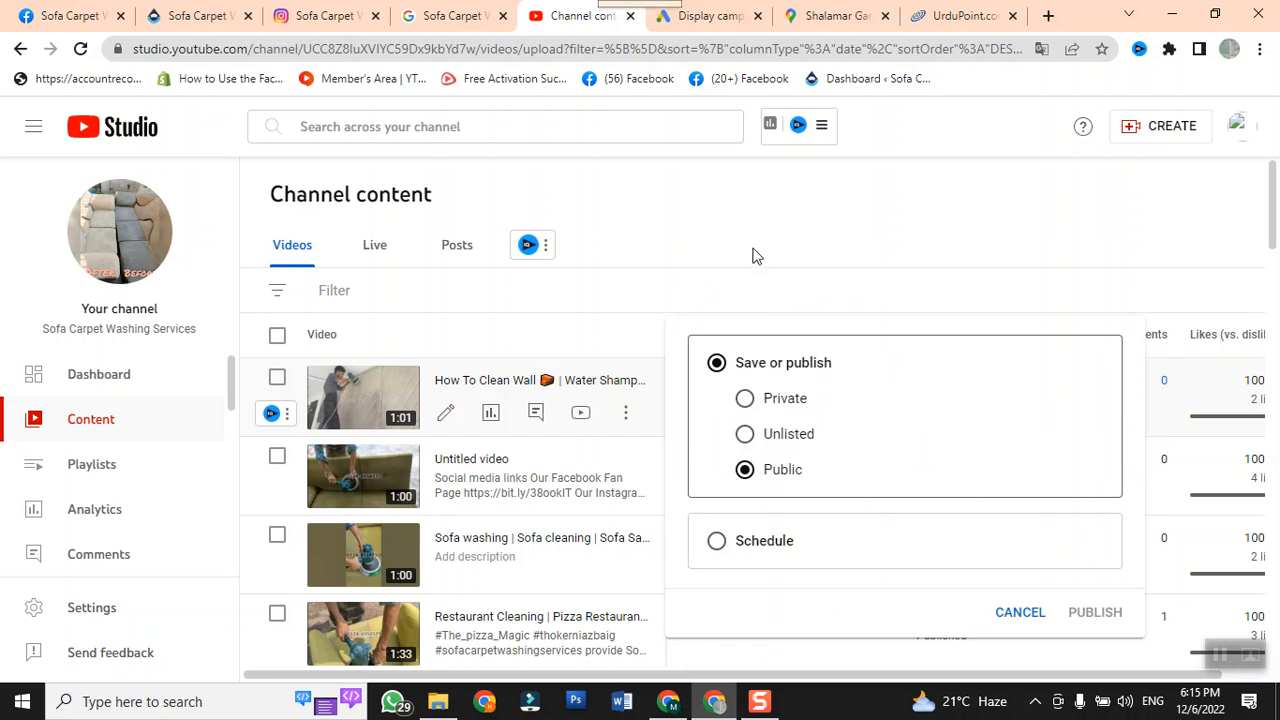
left_click(742, 290)
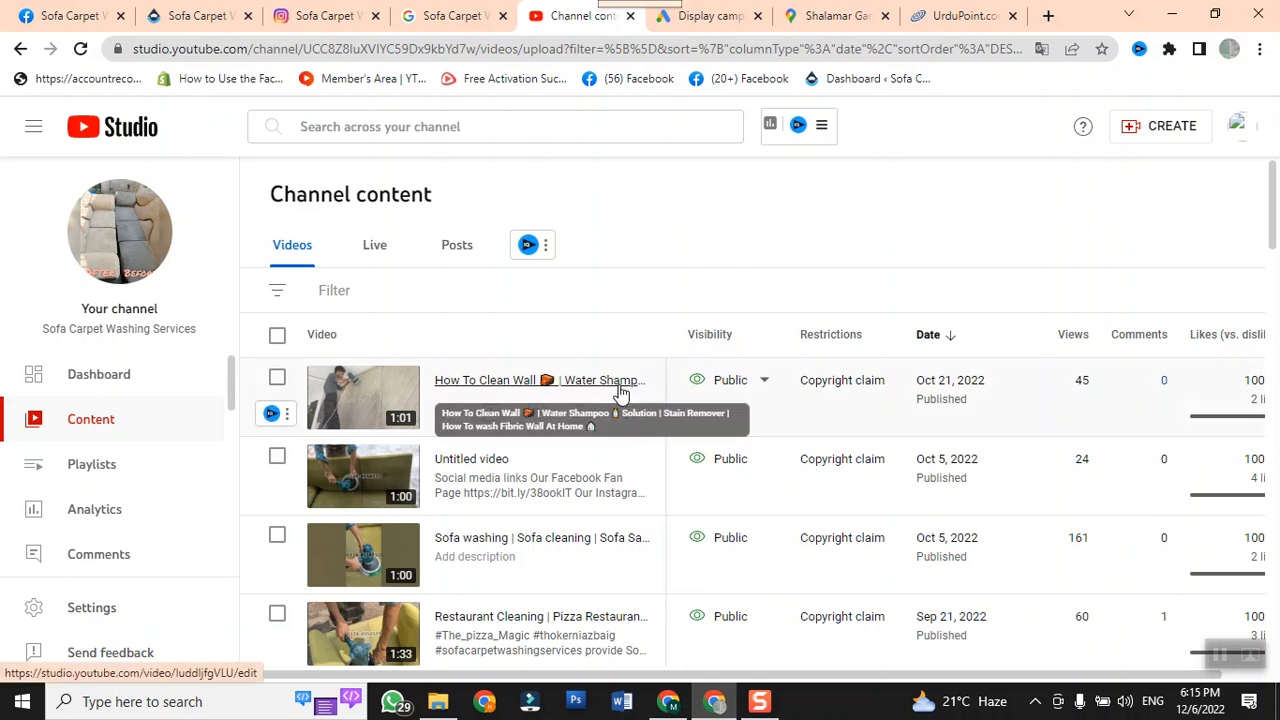
Promote the Best Sofa Cleaning Services in Lahore video dated May 5, 2022, using the existing Google Ads account
scroll(600, 452, "down", 5)
scroll(600, 455, "down", 10)
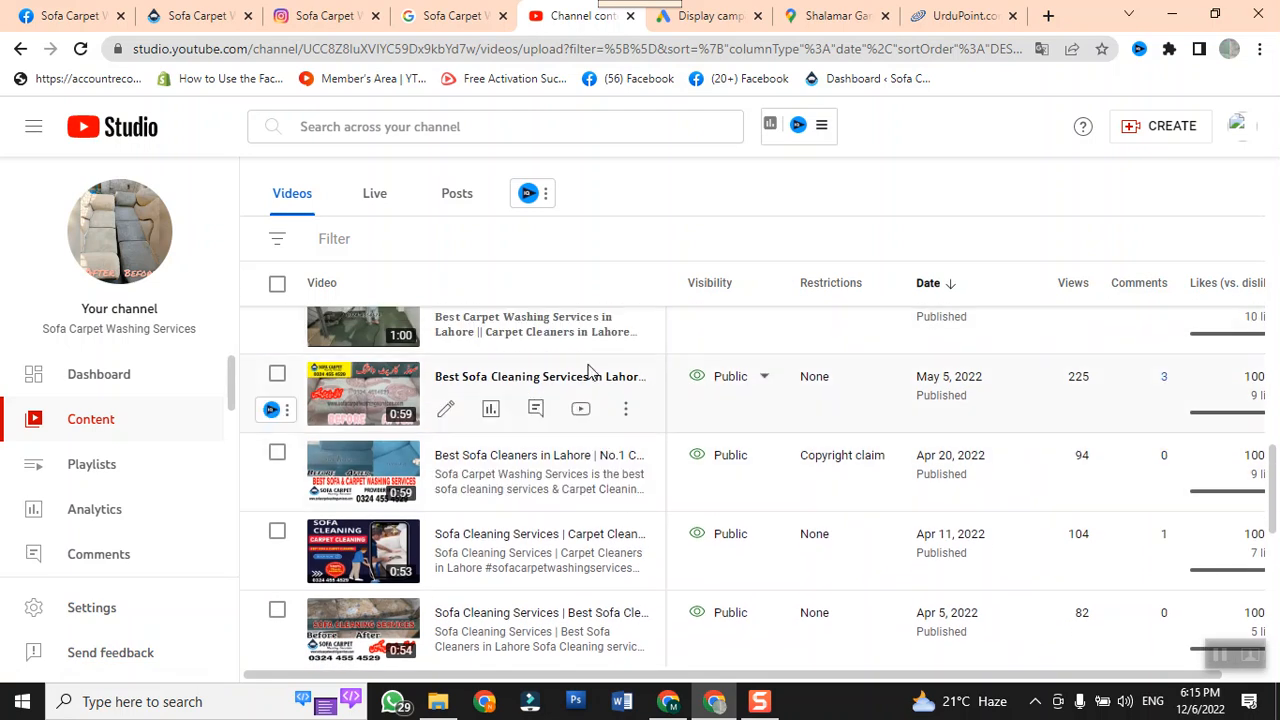
left_click(629, 411)
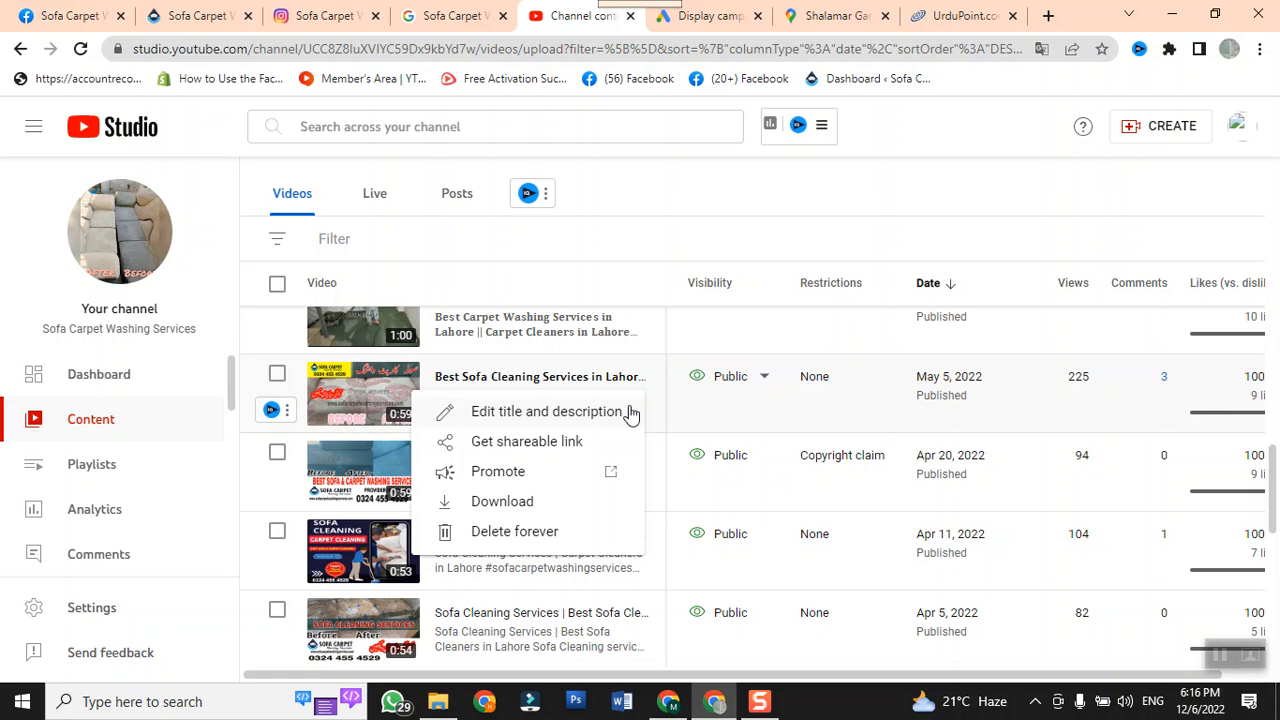
left_click(487, 478)
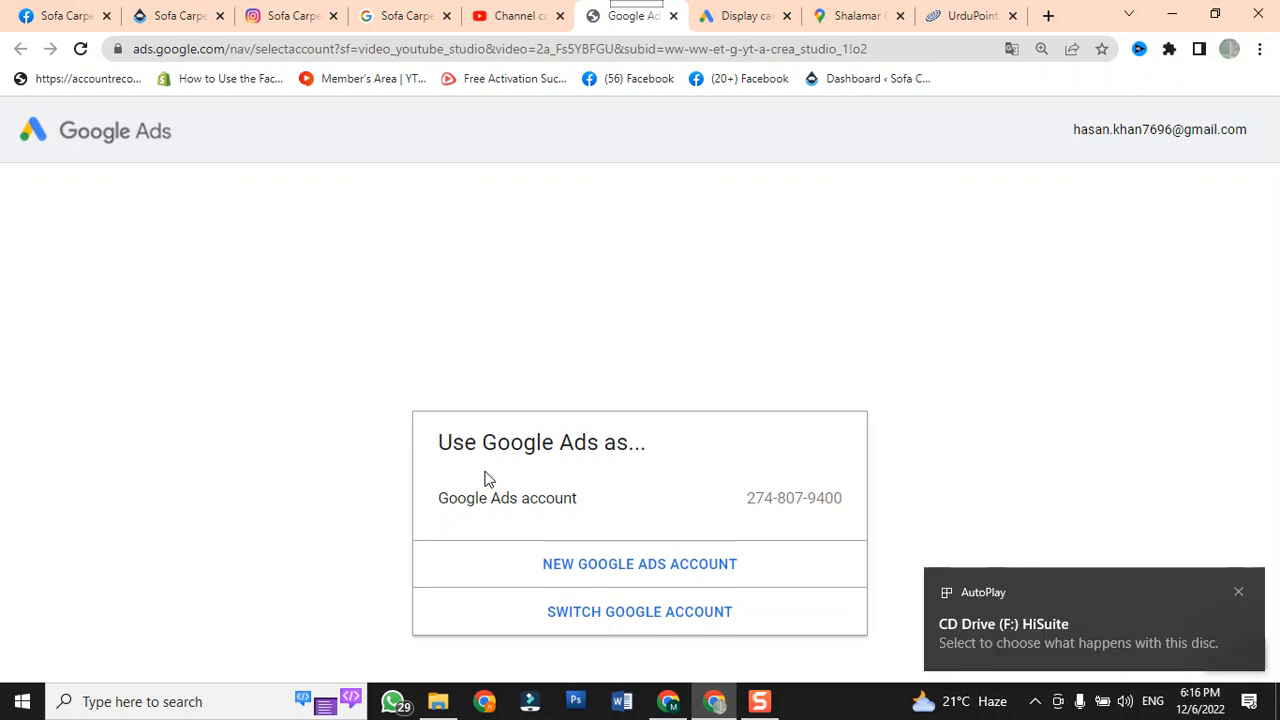
left_click(544, 508)
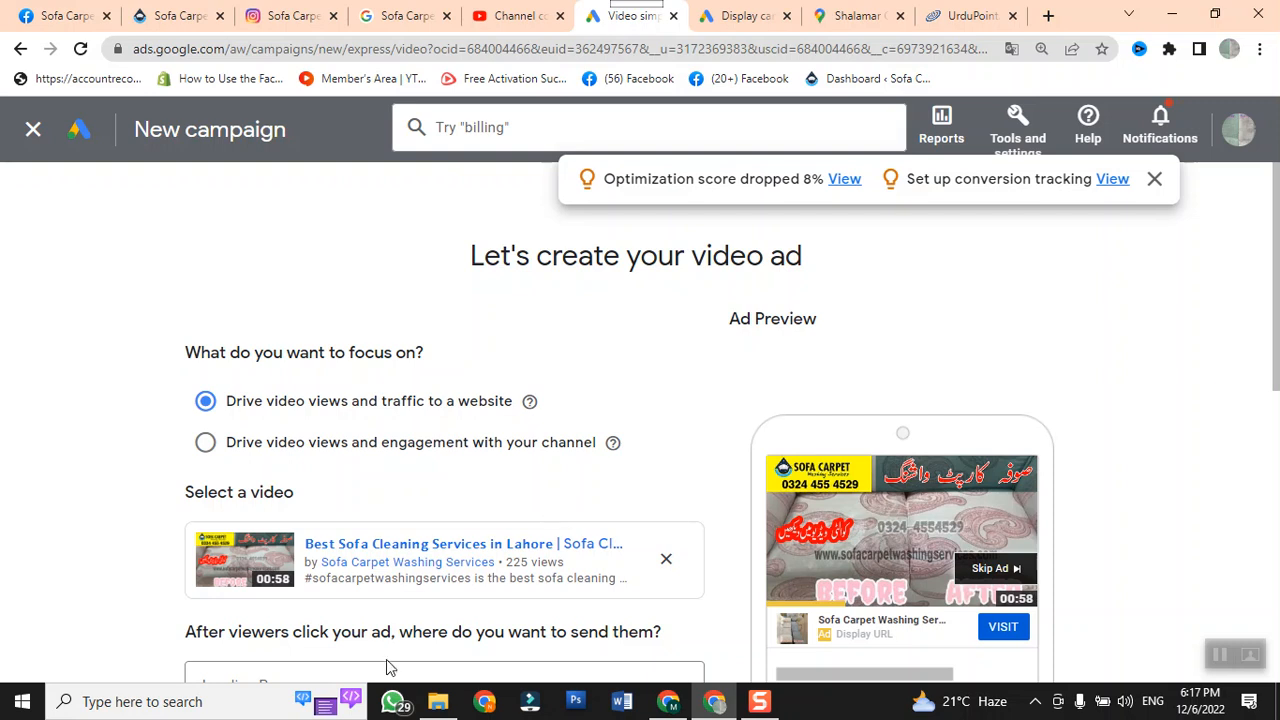
Look over the video ad form's focus, landing page, button label and headline fields
scroll(493, 583, "down", 4)
scroll(503, 583, "up", 3)
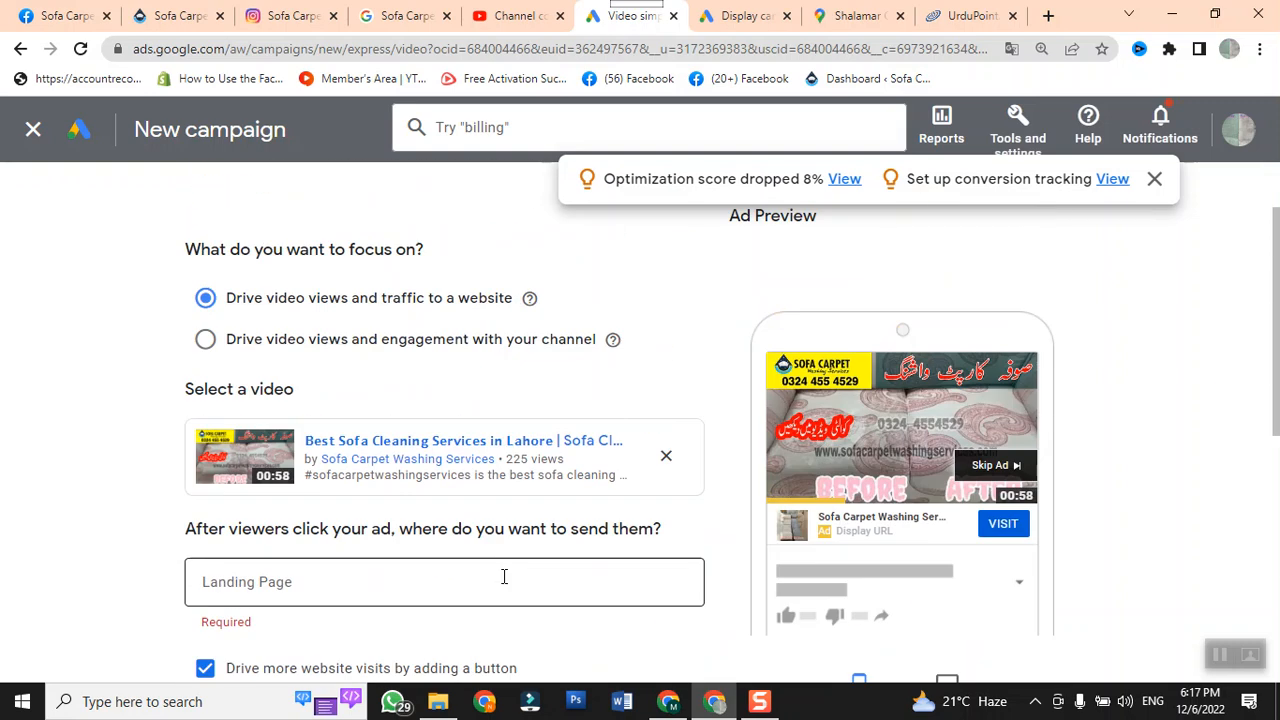
scroll(504, 576, "down", 2)
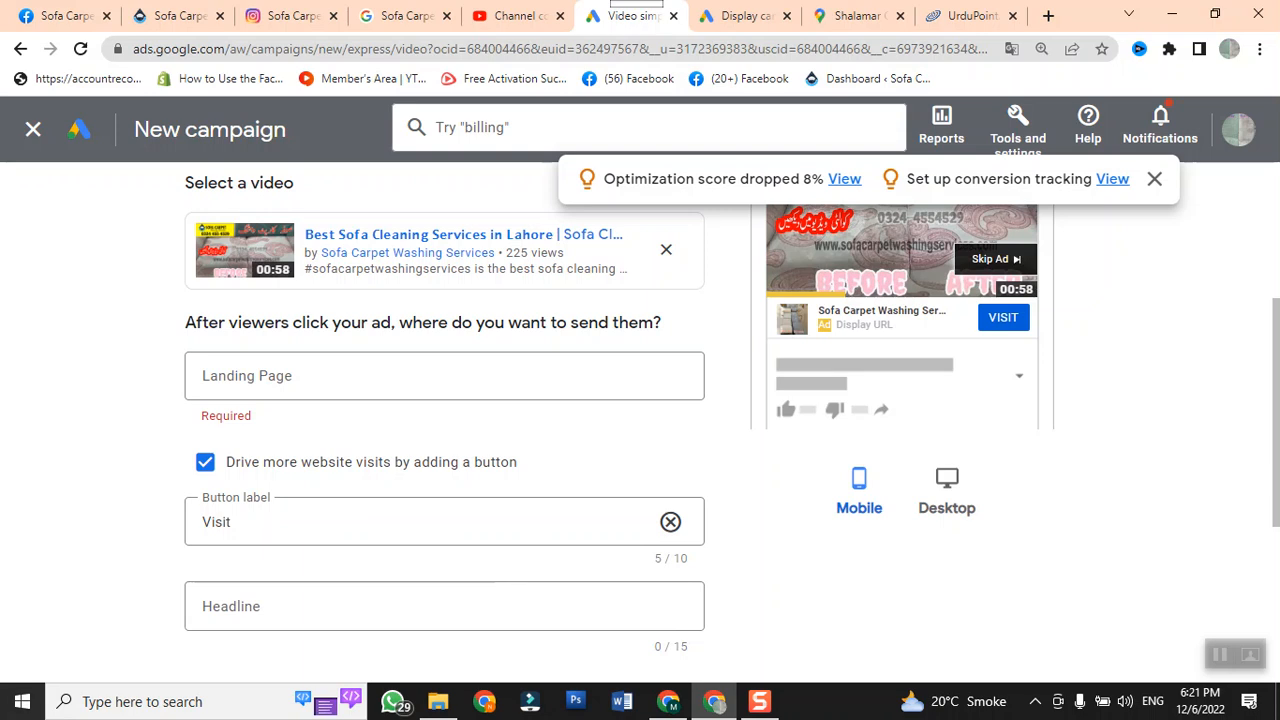
scroll(94, 560, "down", 1)
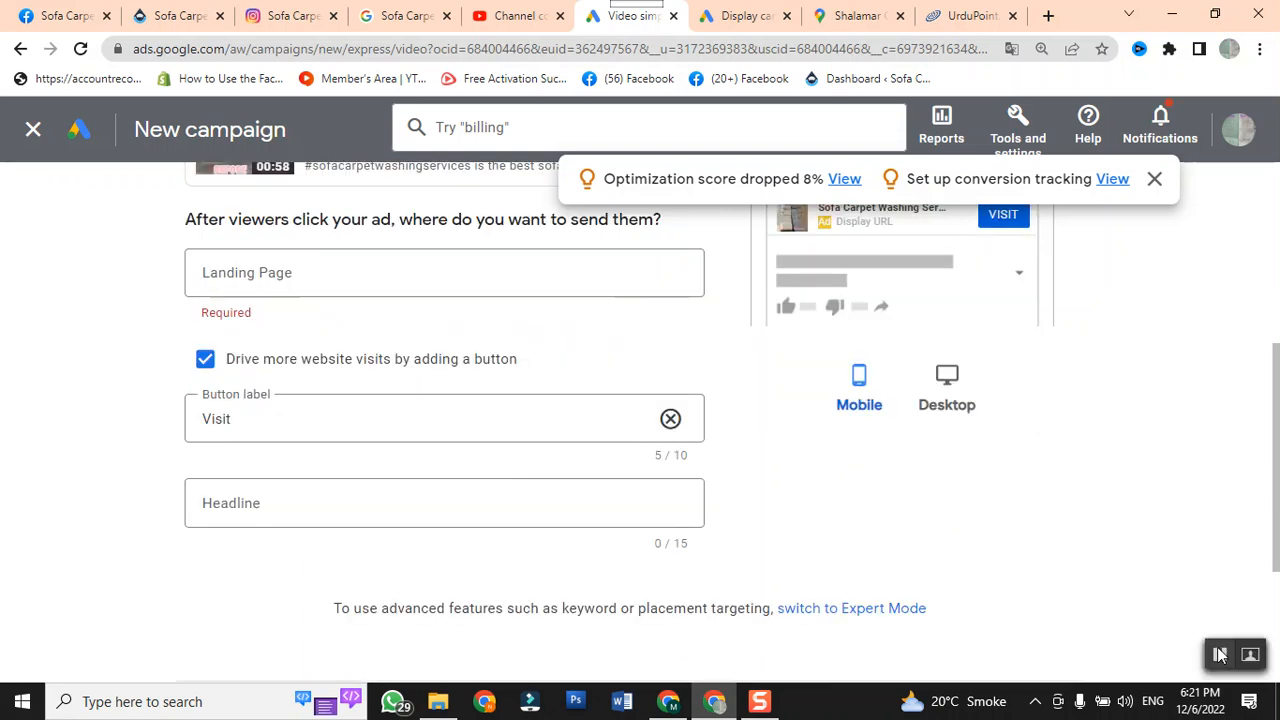